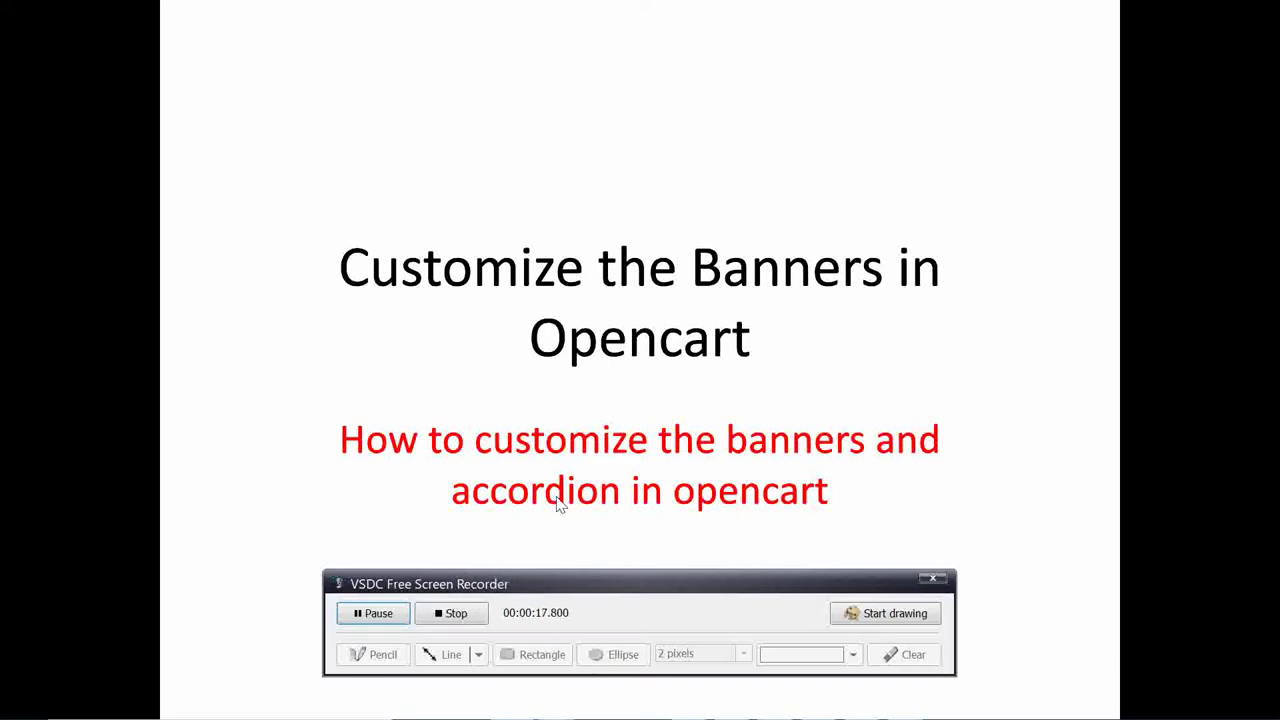
Exit the fullscreen slideshow presentation.
key(Escape)
key(Right)
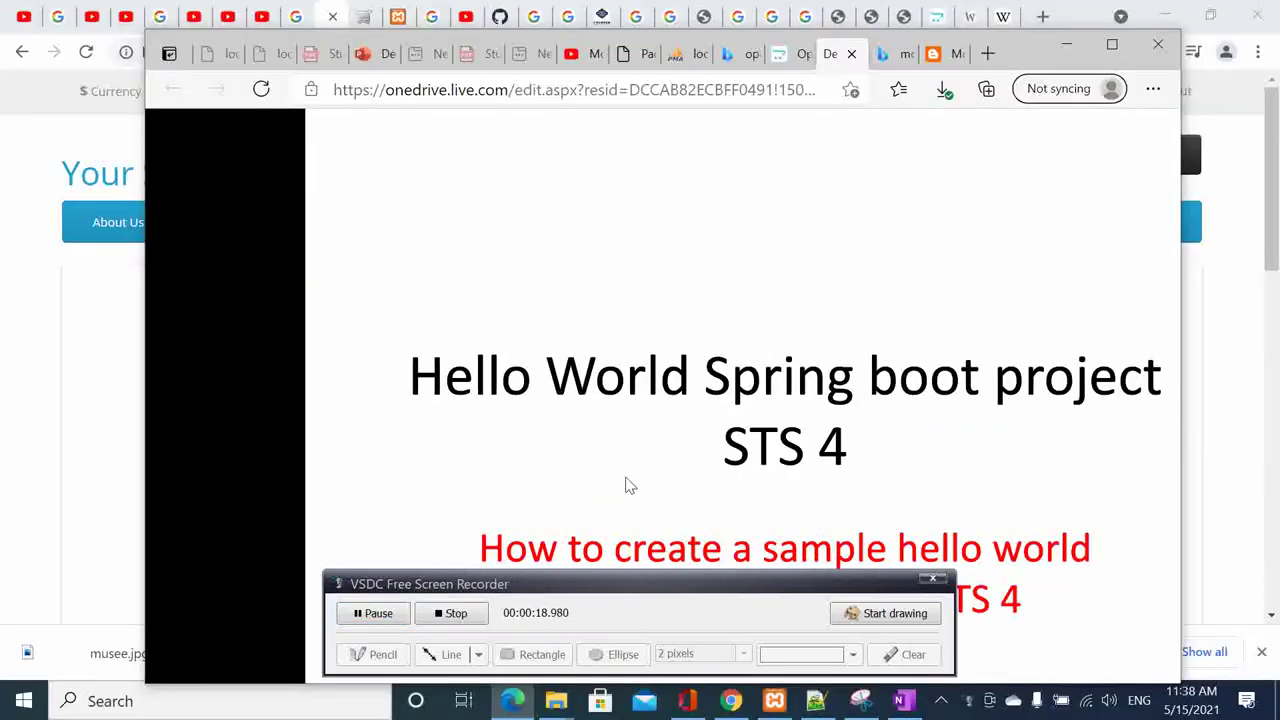
key(Escape)
Bring up the storefront home page and advance the brand carousel to Dell.
click(26, 245)
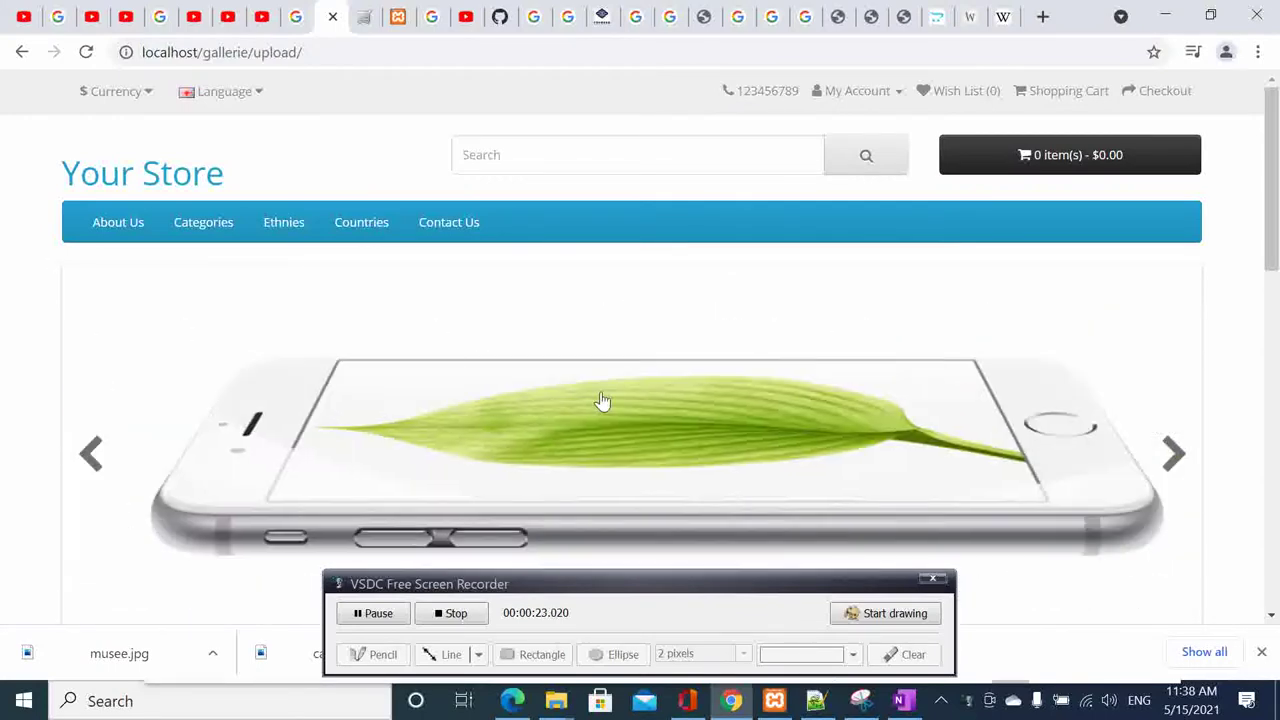
drag(659, 587, 717, 680)
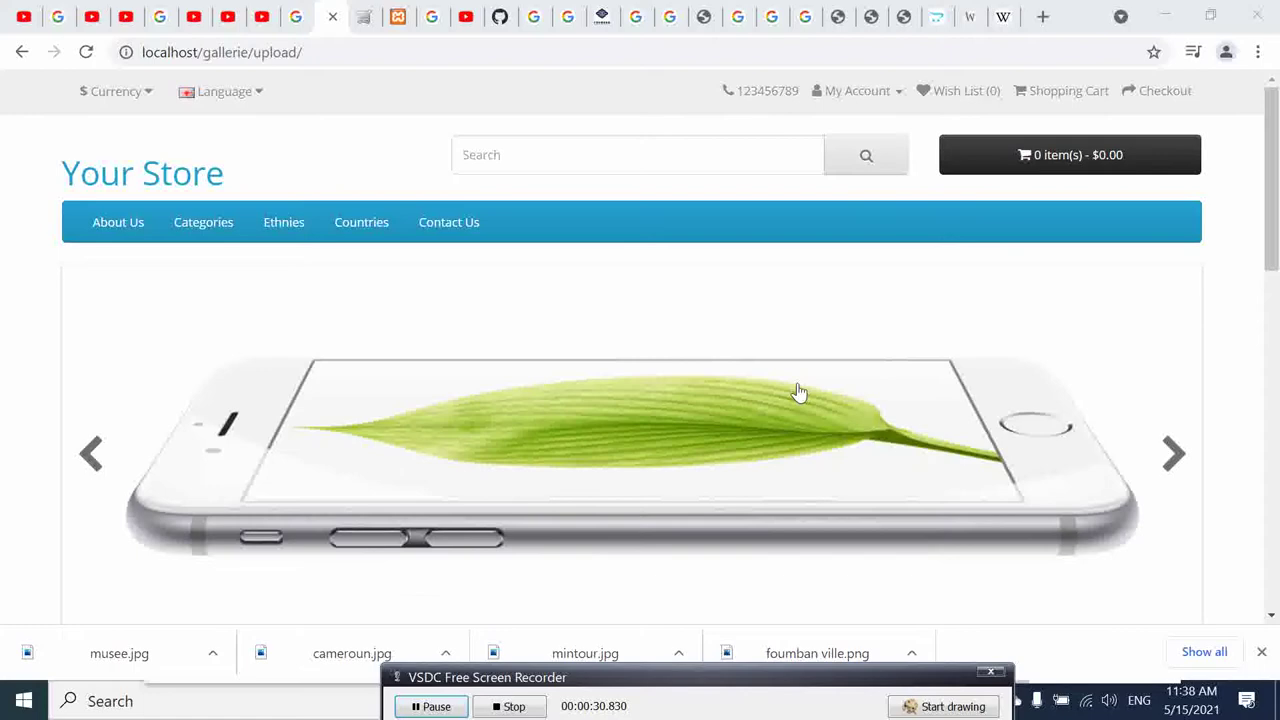
scroll(800, 392, down, 1)
scroll(820, 410, down, 3)
scroll(823, 417, down, 2)
scroll(826, 423, down, 1)
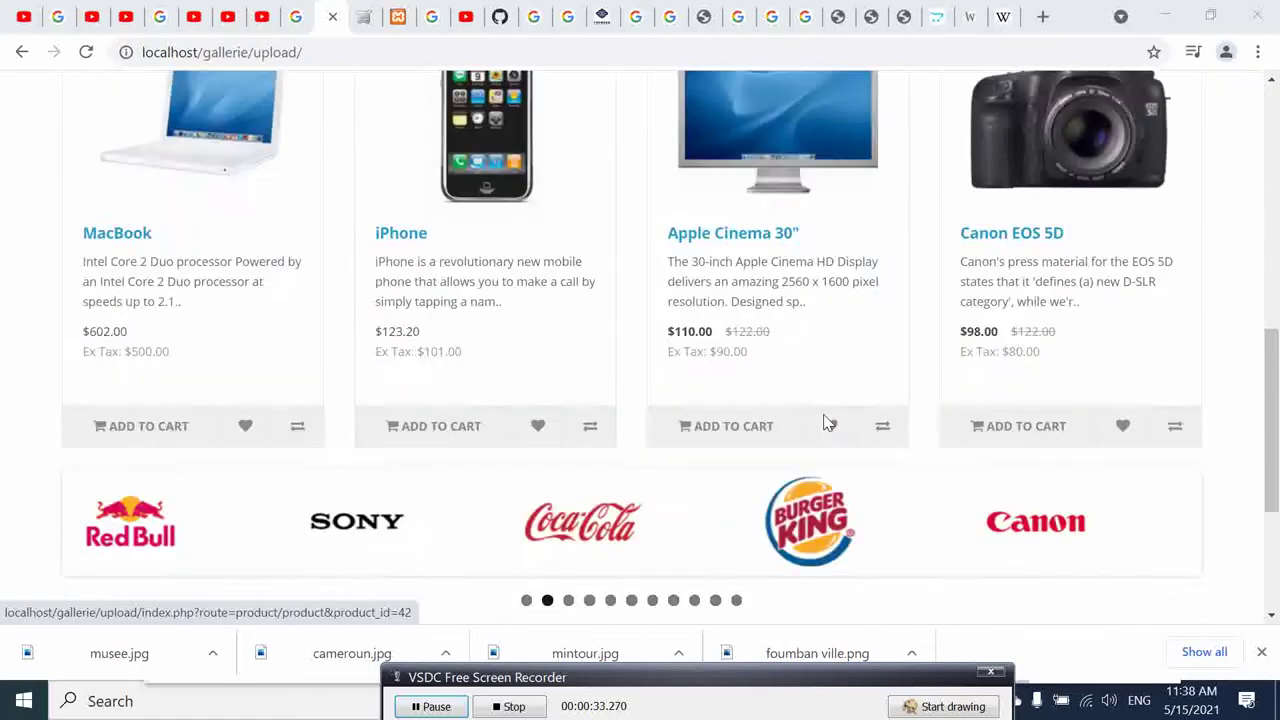
scroll(815, 400, down, 3)
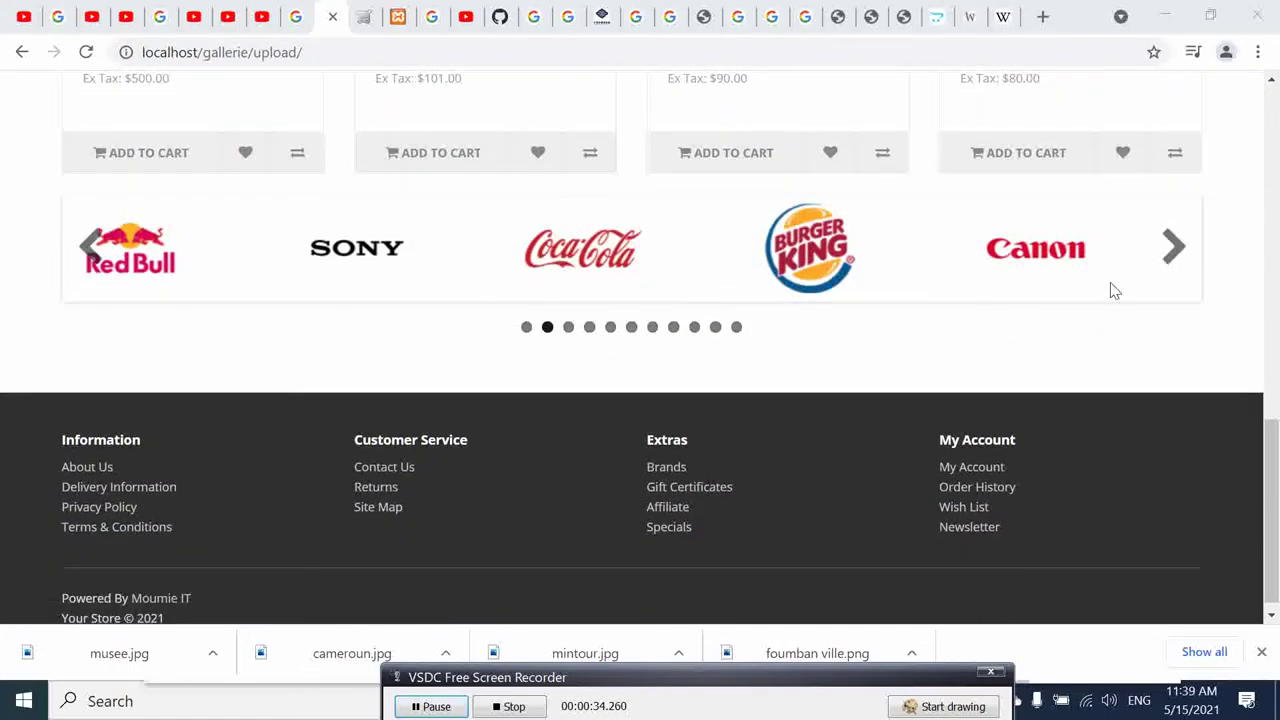
click(1159, 248)
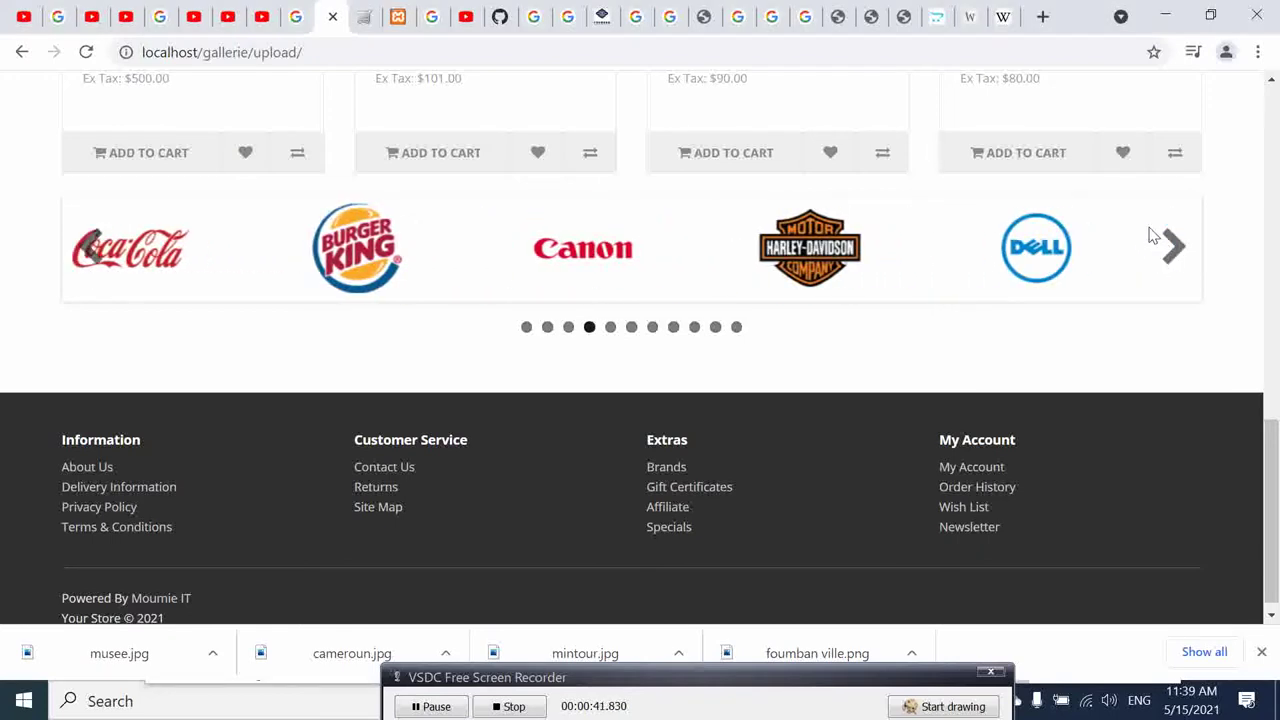
Go to Design > Banners in the admin, listing Home Page Slideshow, HP Products and Manufacturers.
click(396, 18)
scroll(531, 543, up, 2)
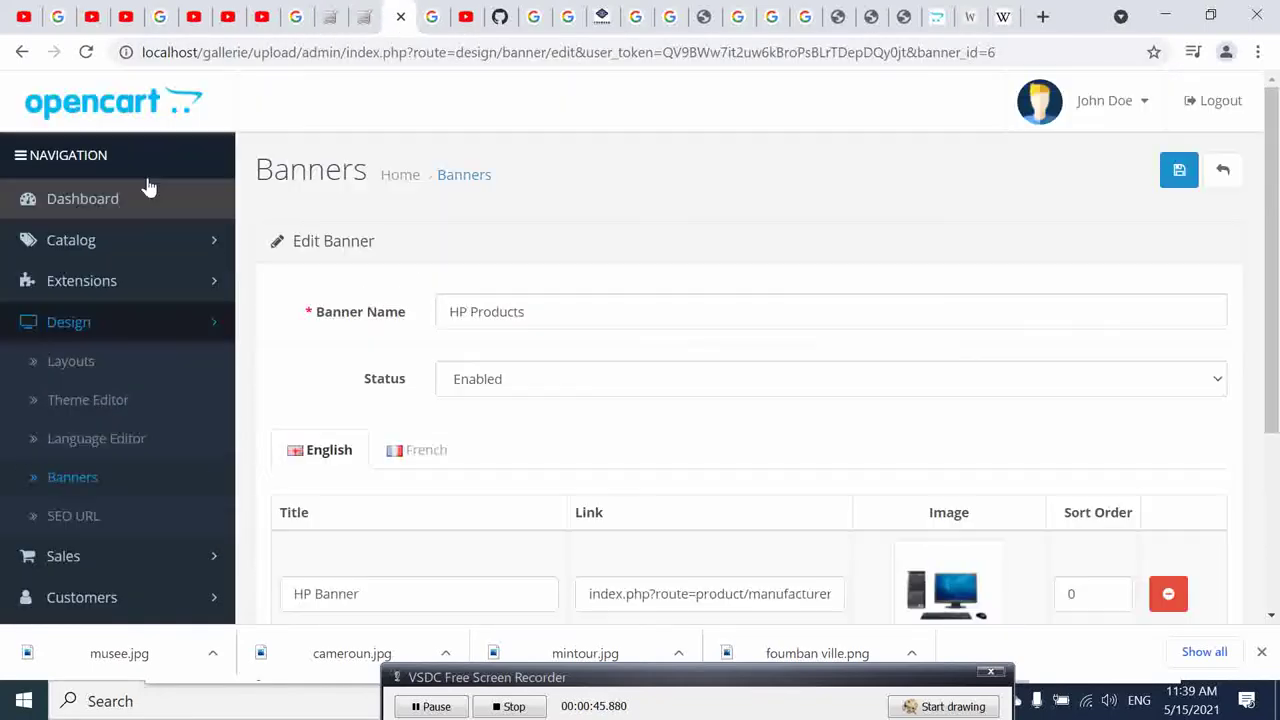
click(83, 208)
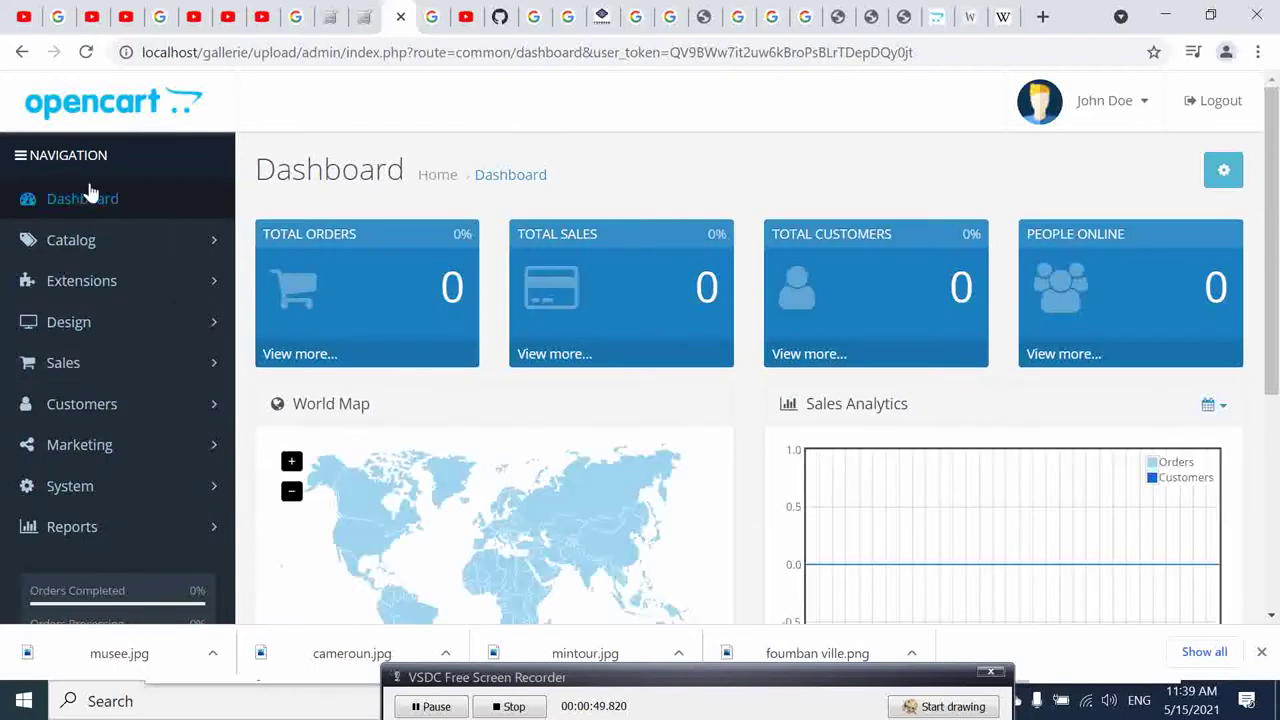
scroll(108, 292, down, 1)
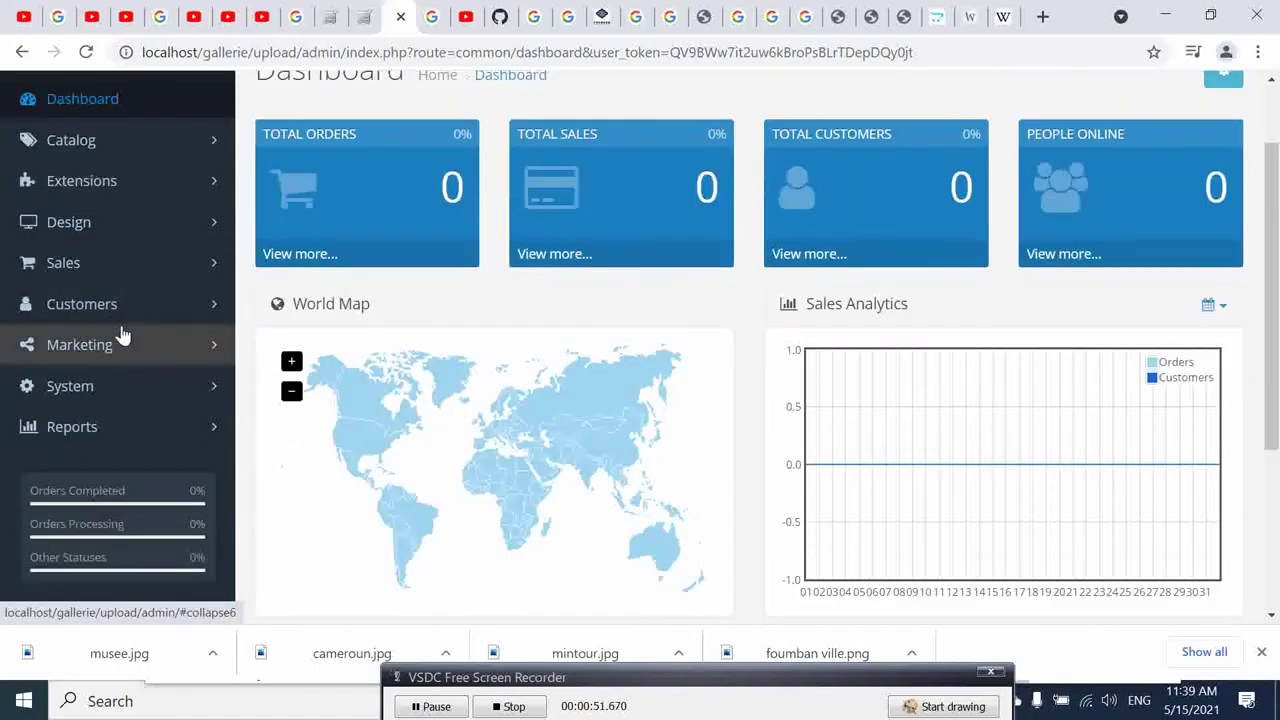
click(170, 234)
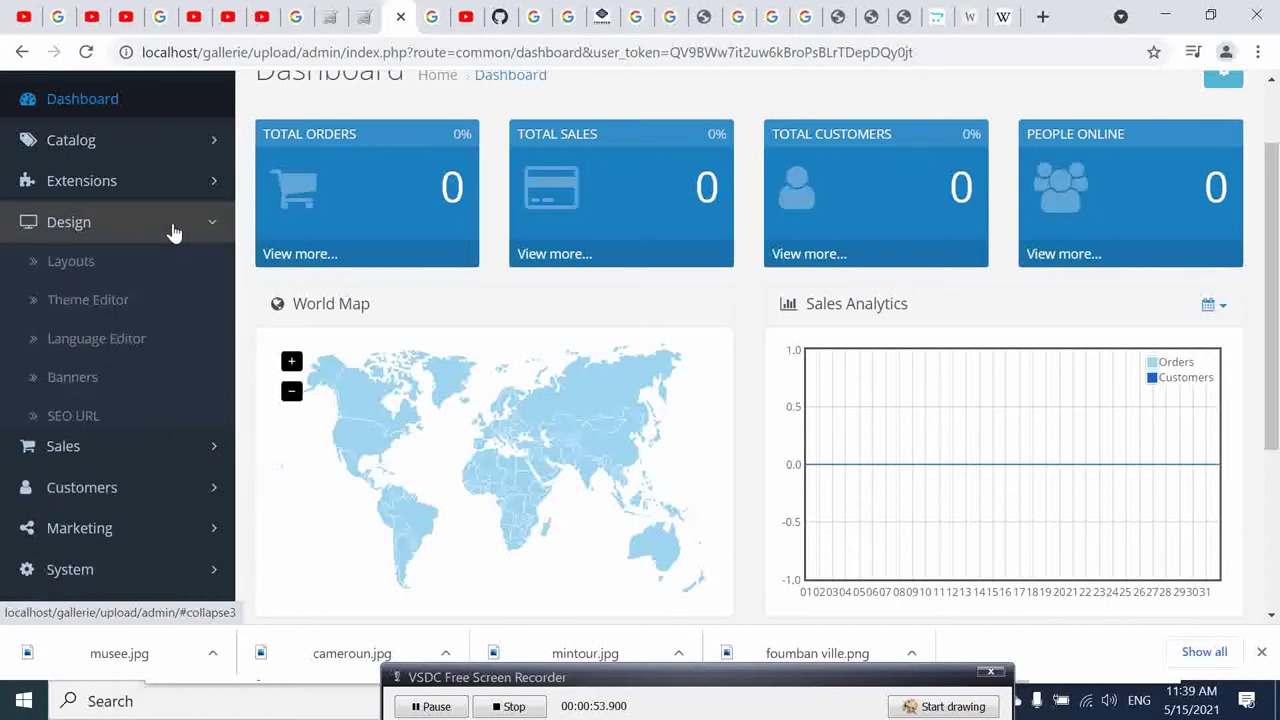
click(81, 380)
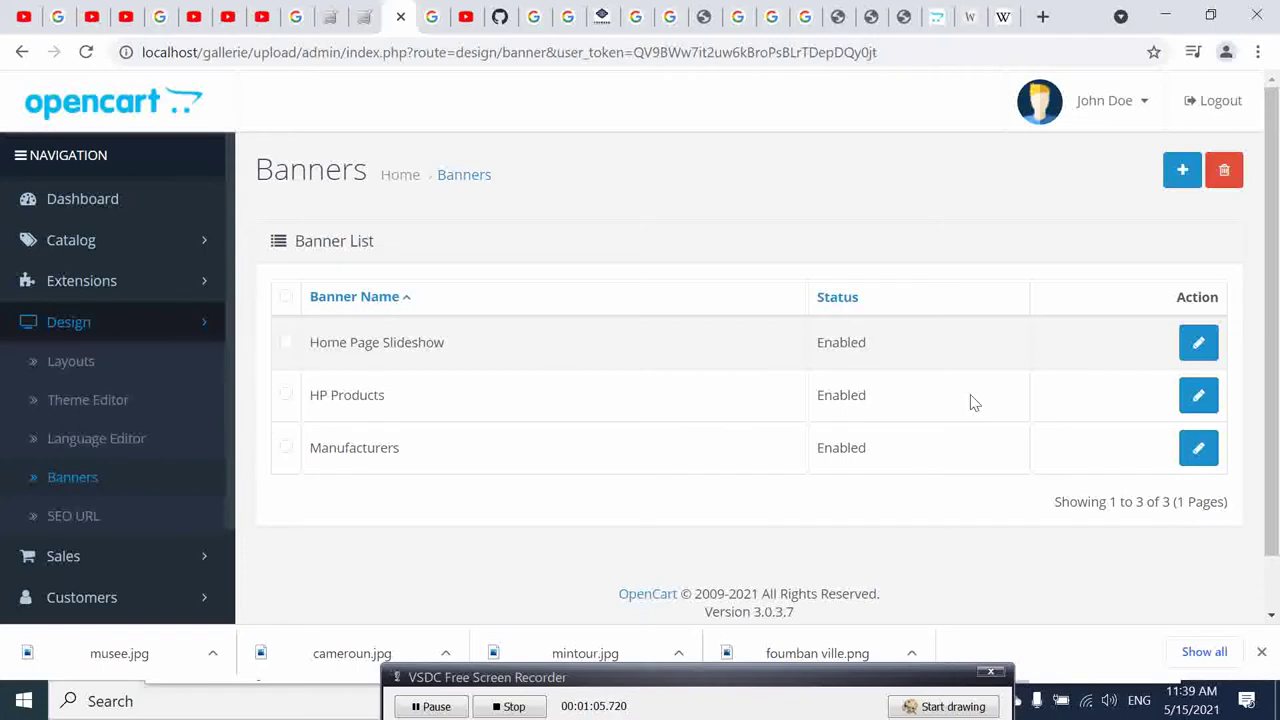
Edit the Home Page Slideshow banner and compare its iPhone 6 and MacBookAir slides with the storefront.
click(1197, 350)
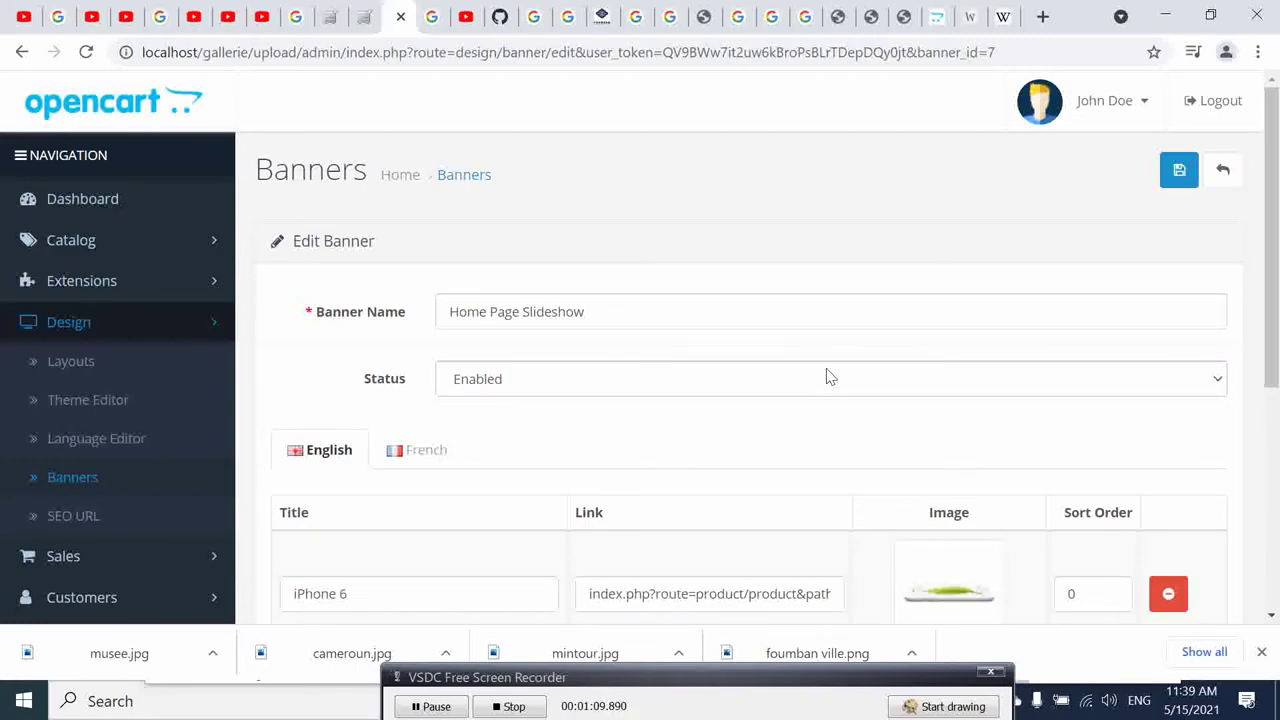
scroll(828, 371, down, 1)
scroll(840, 400, down, 2)
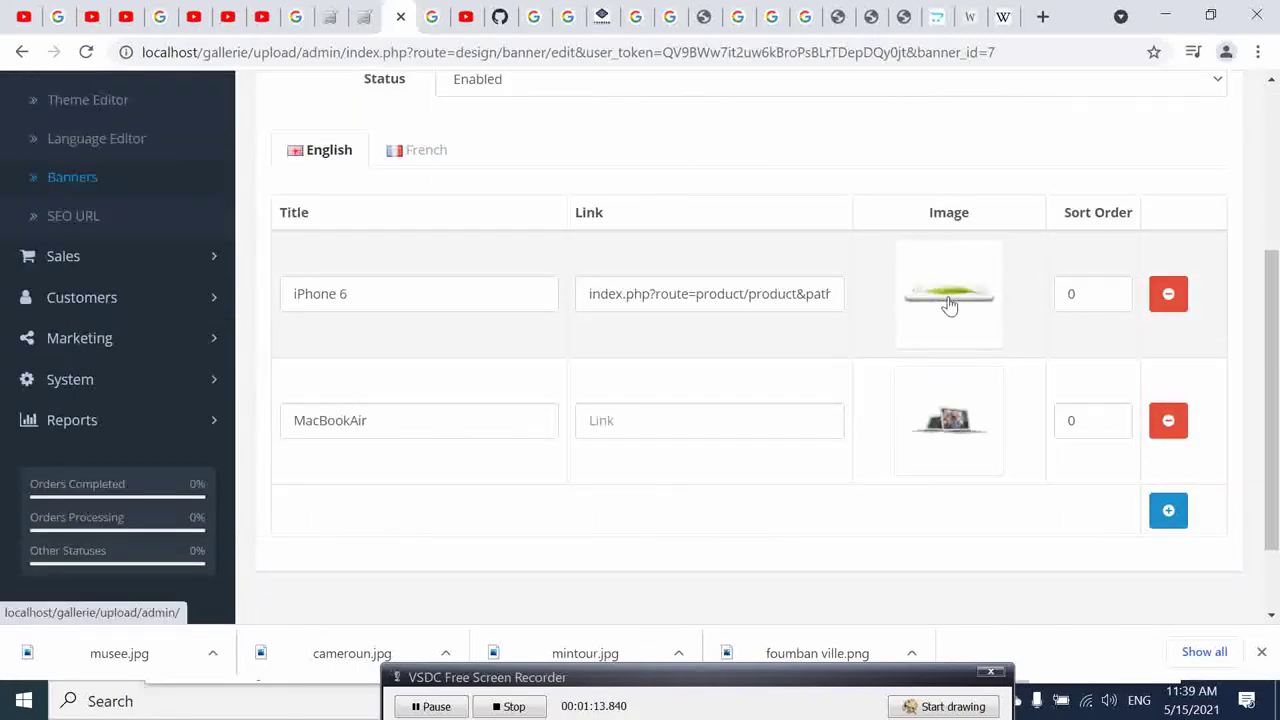
click(357, 18)
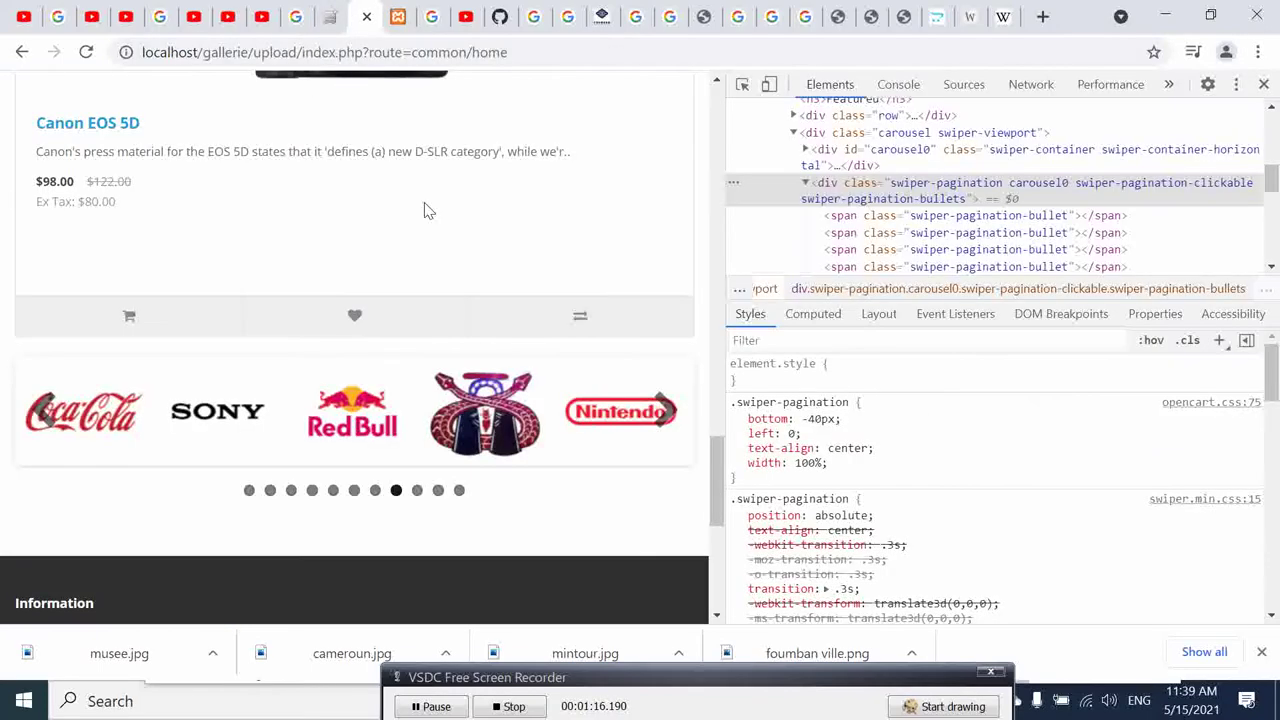
click(330, 17)
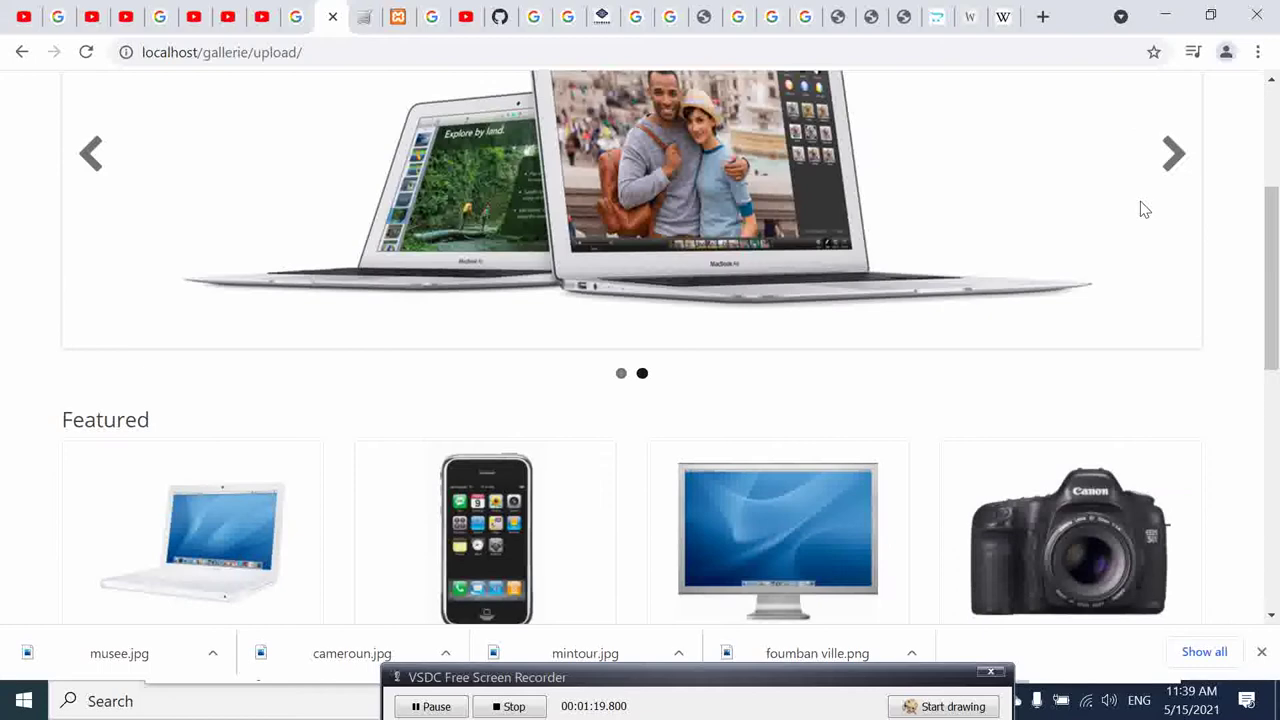
click(1160, 162)
click(397, 17)
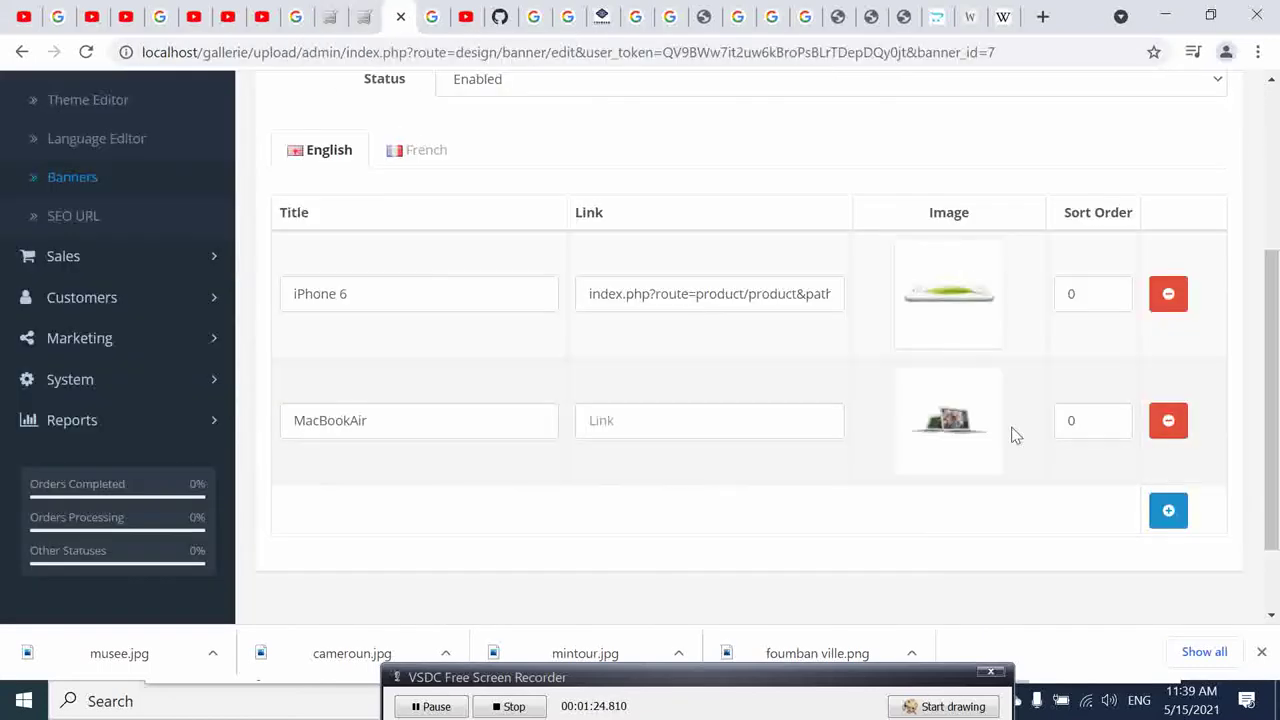
Add a new third slide row to the slideshow and title it 'Cameroon'.
click(1168, 512)
scroll(530, 536, down, 1)
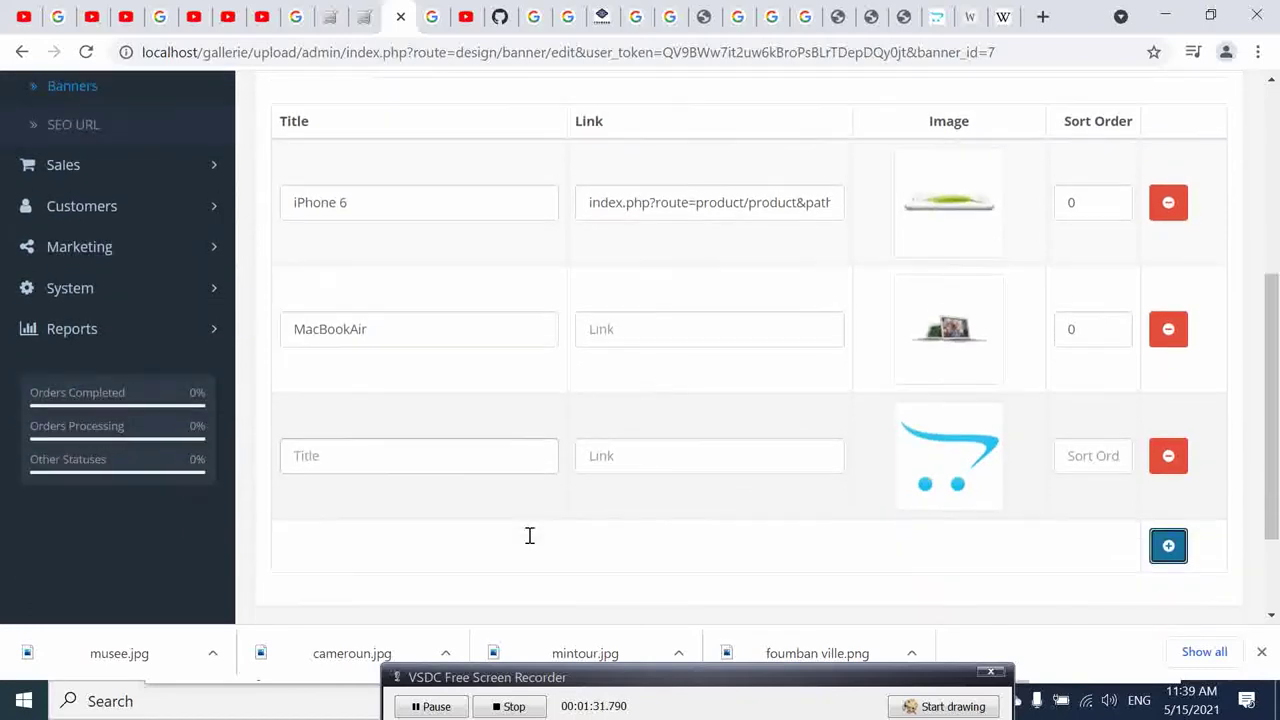
click(422, 451)
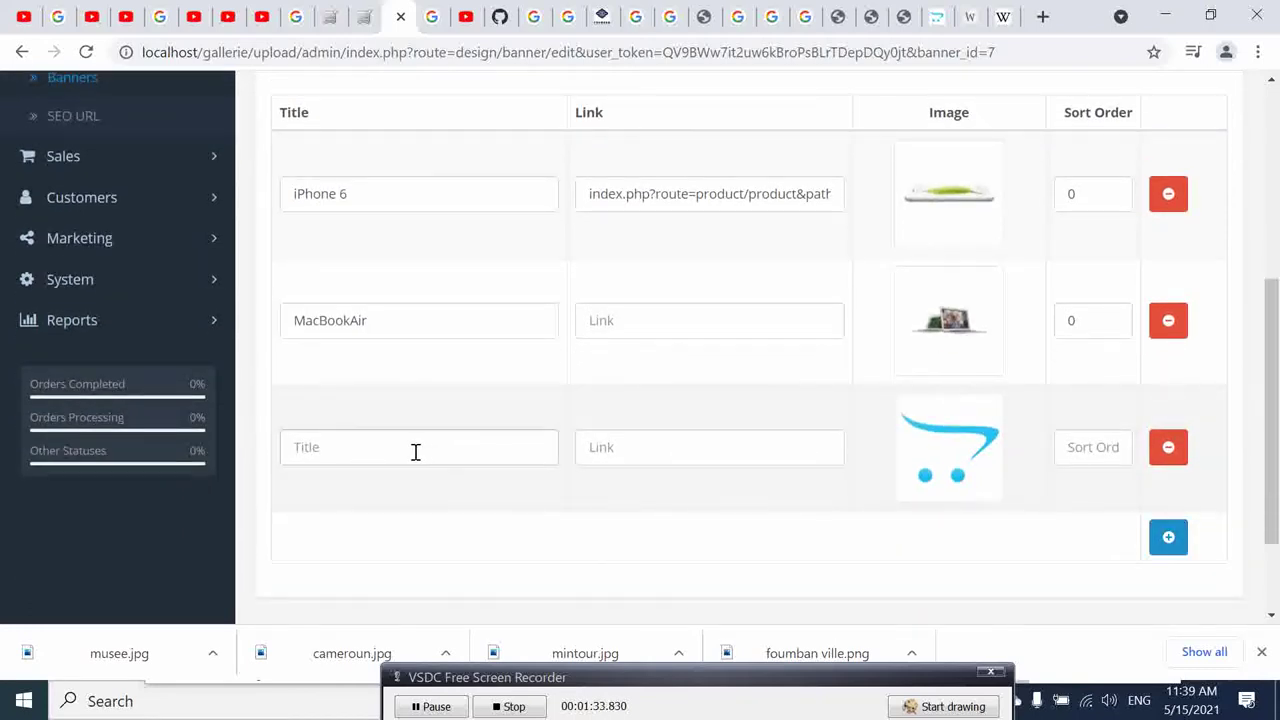
text(Cameroun)
scroll(448, 440, up, 3)
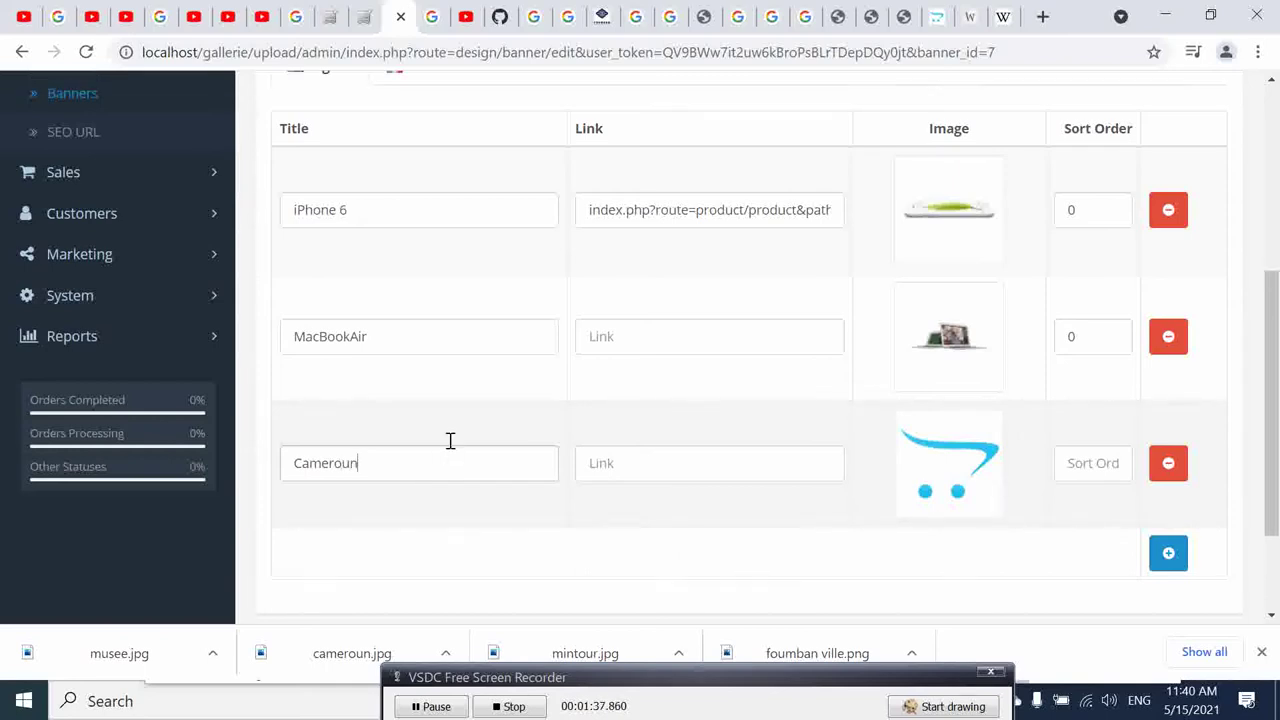
scroll(414, 520, down, 4)
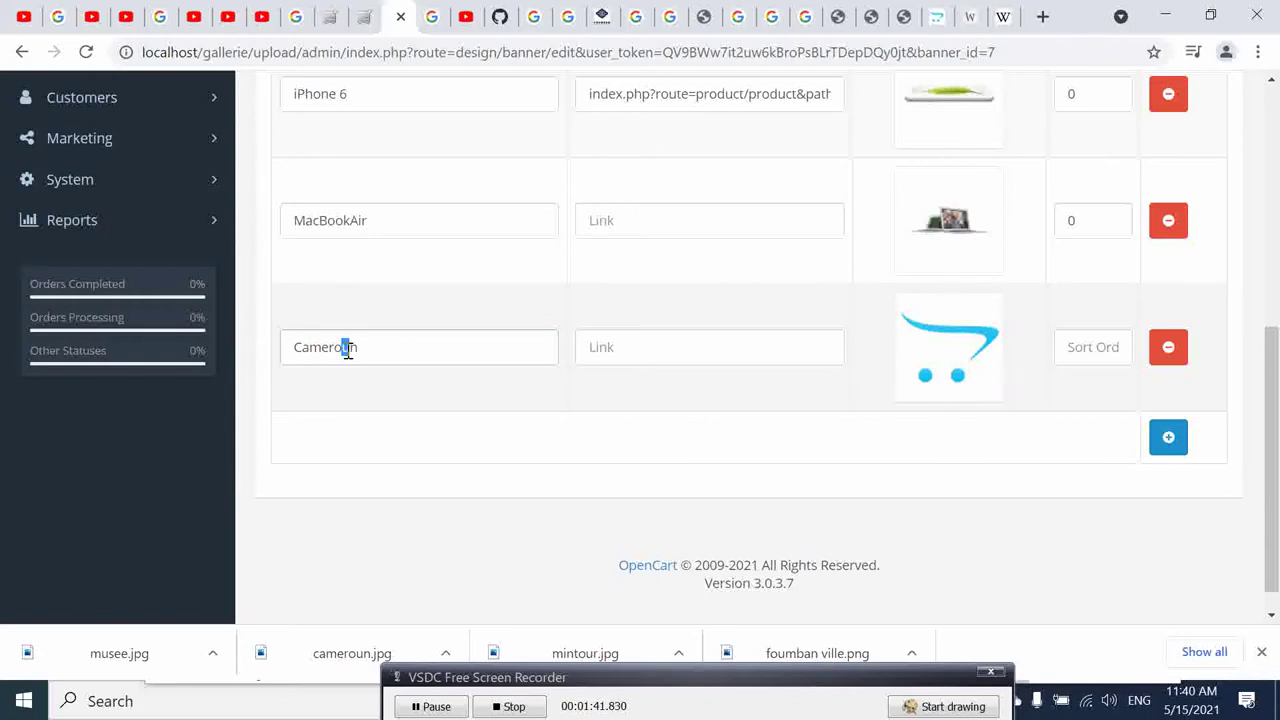
text(o)
click(631, 354)
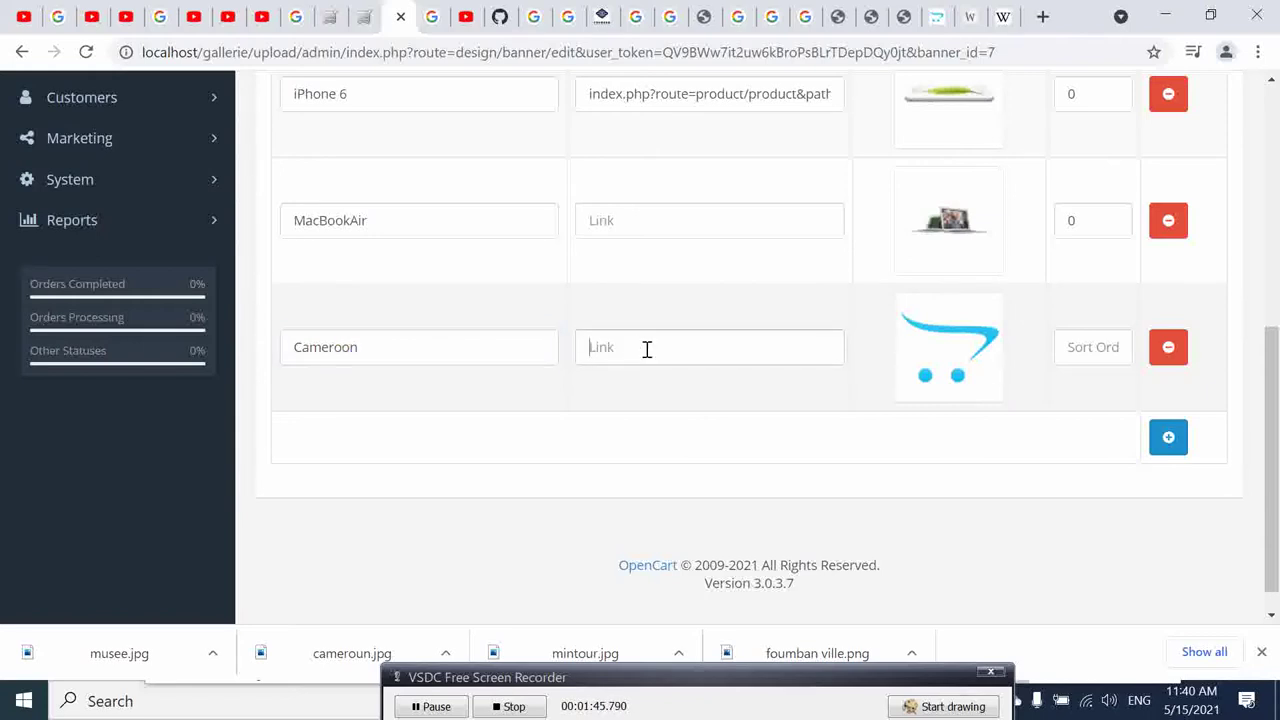
Upload cameroun.jpg, the heart-shaped flag, and set it as the Cameroon slide's image.
click(960, 372)
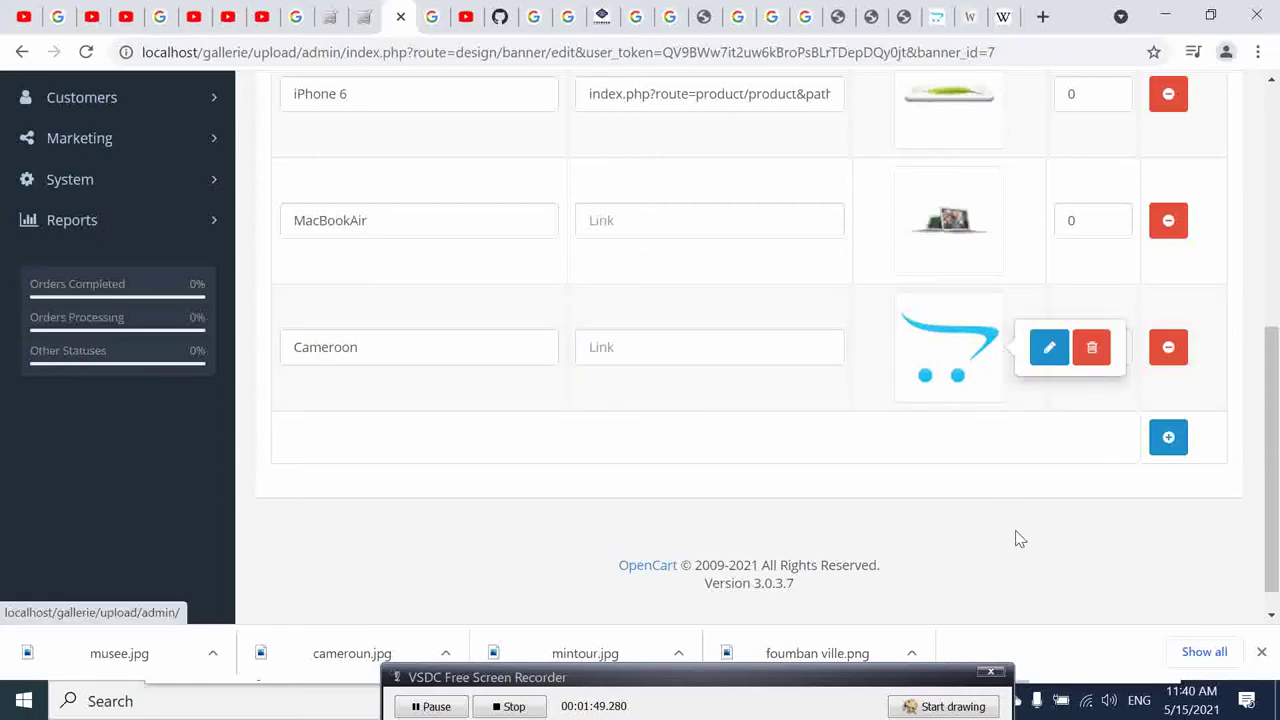
click(1048, 350)
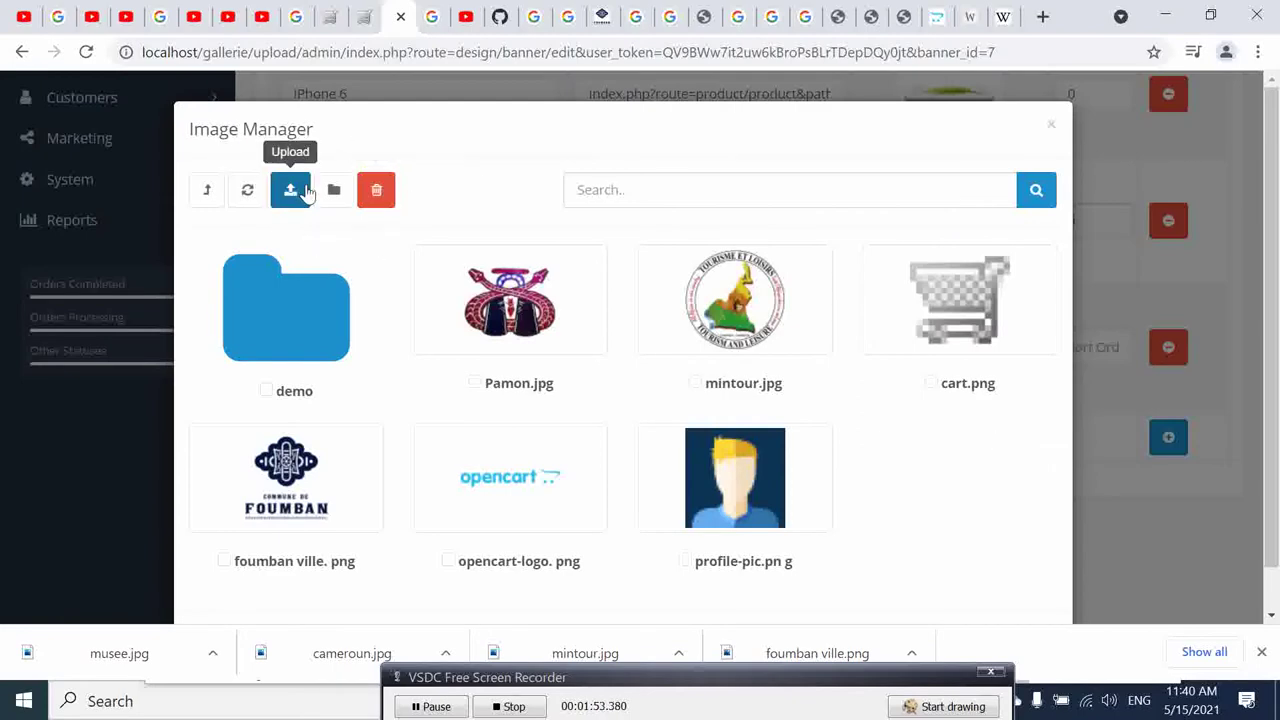
click(298, 192)
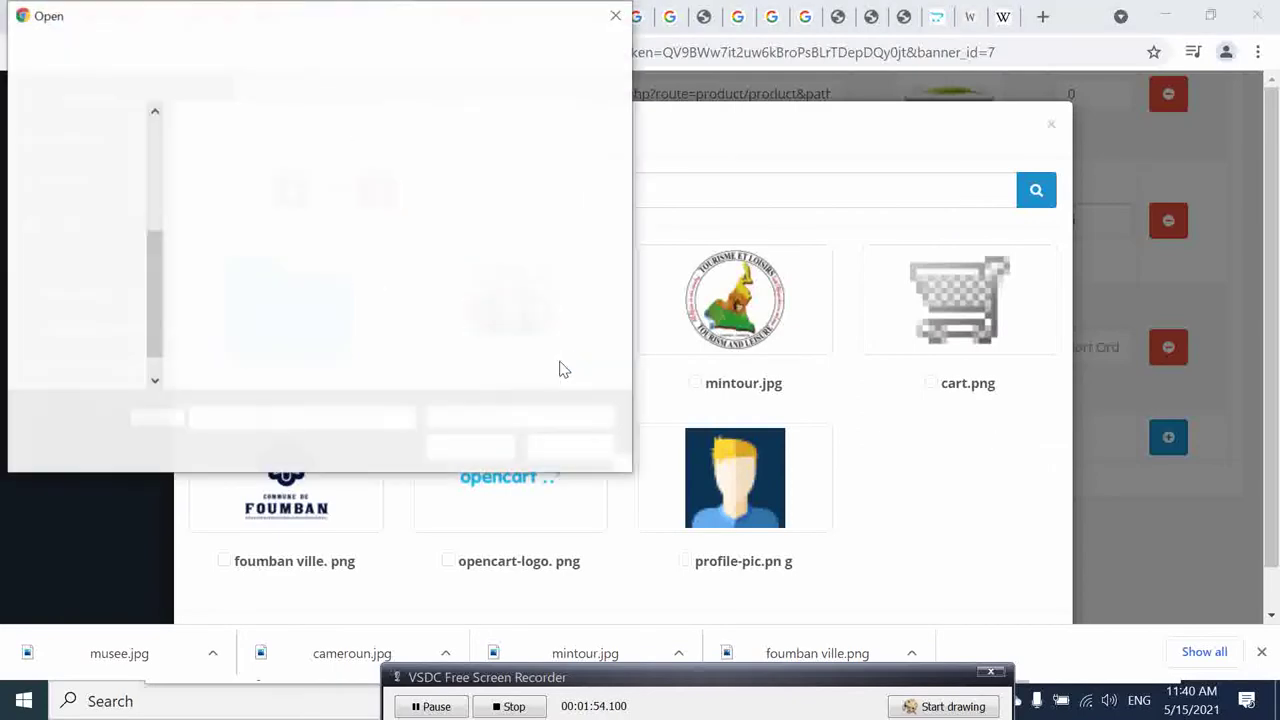
click(258, 187)
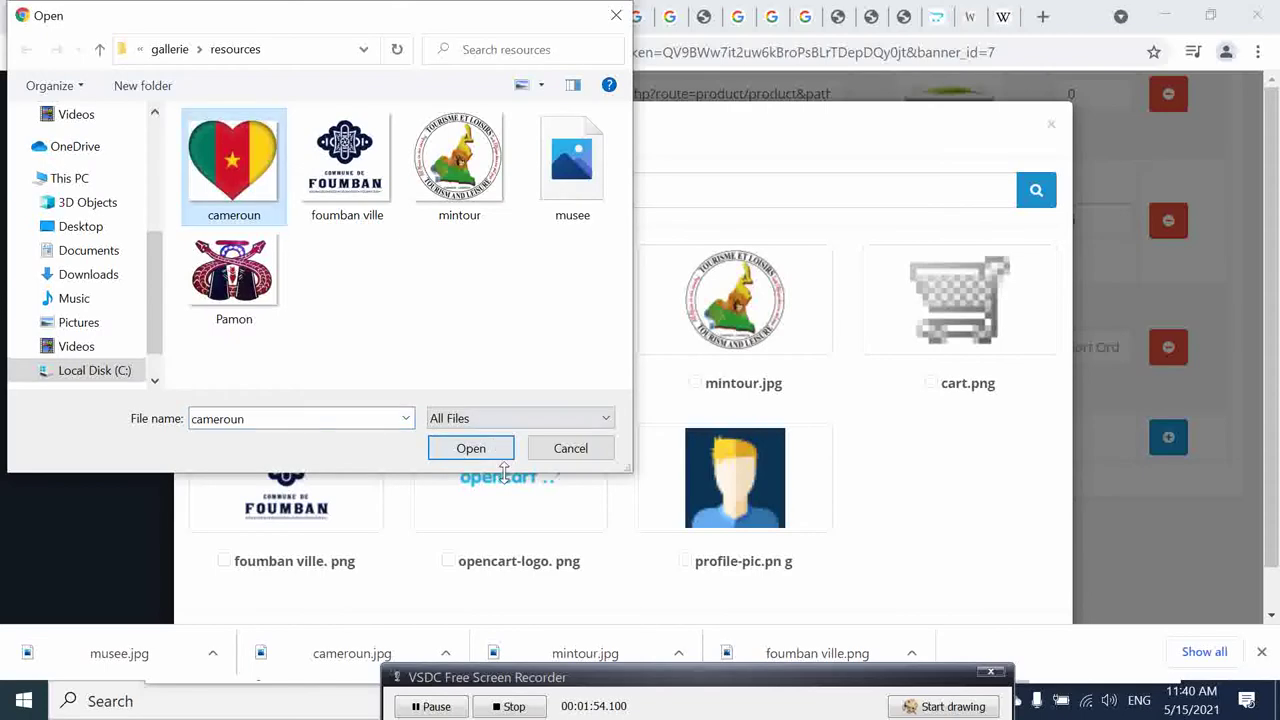
click(471, 448)
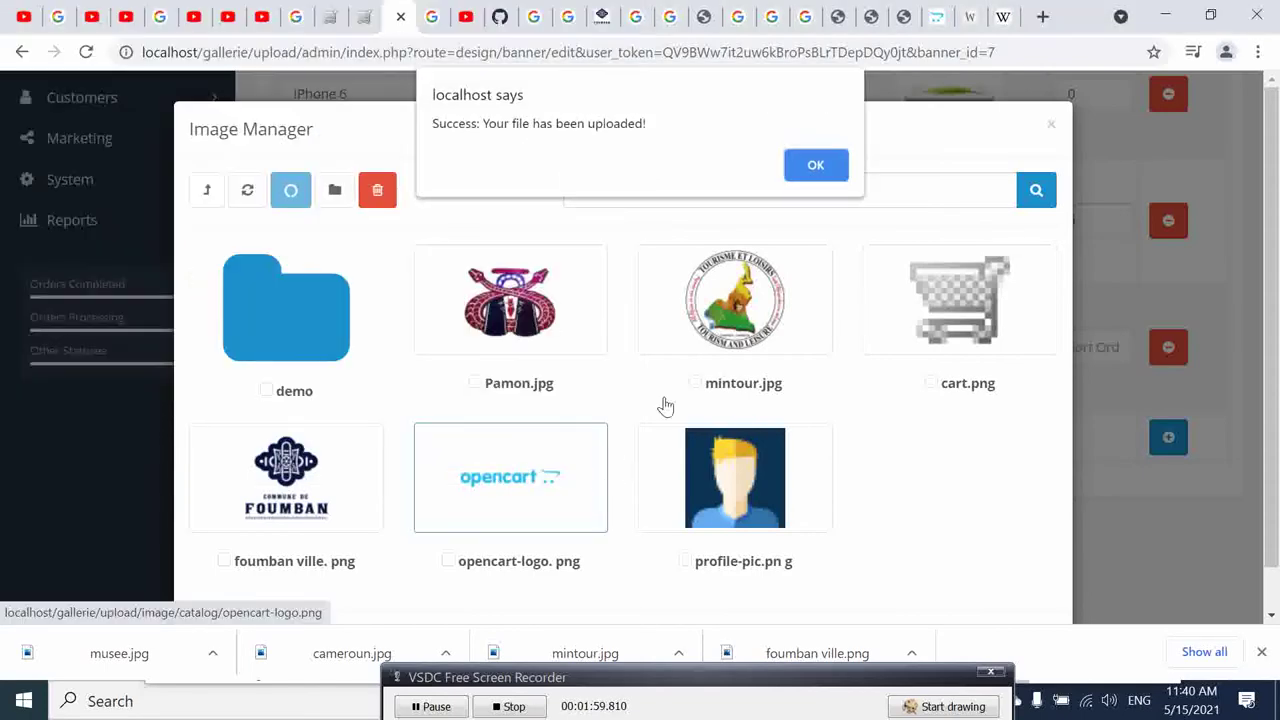
click(812, 178)
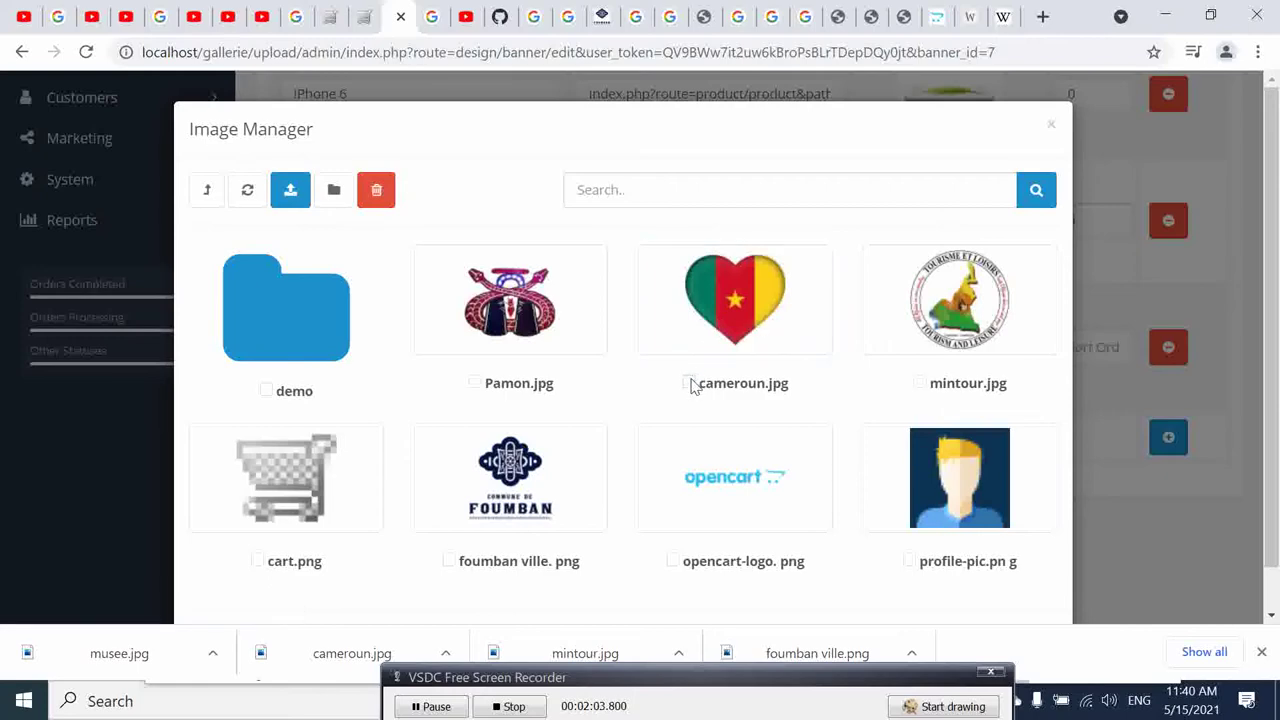
click(714, 345)
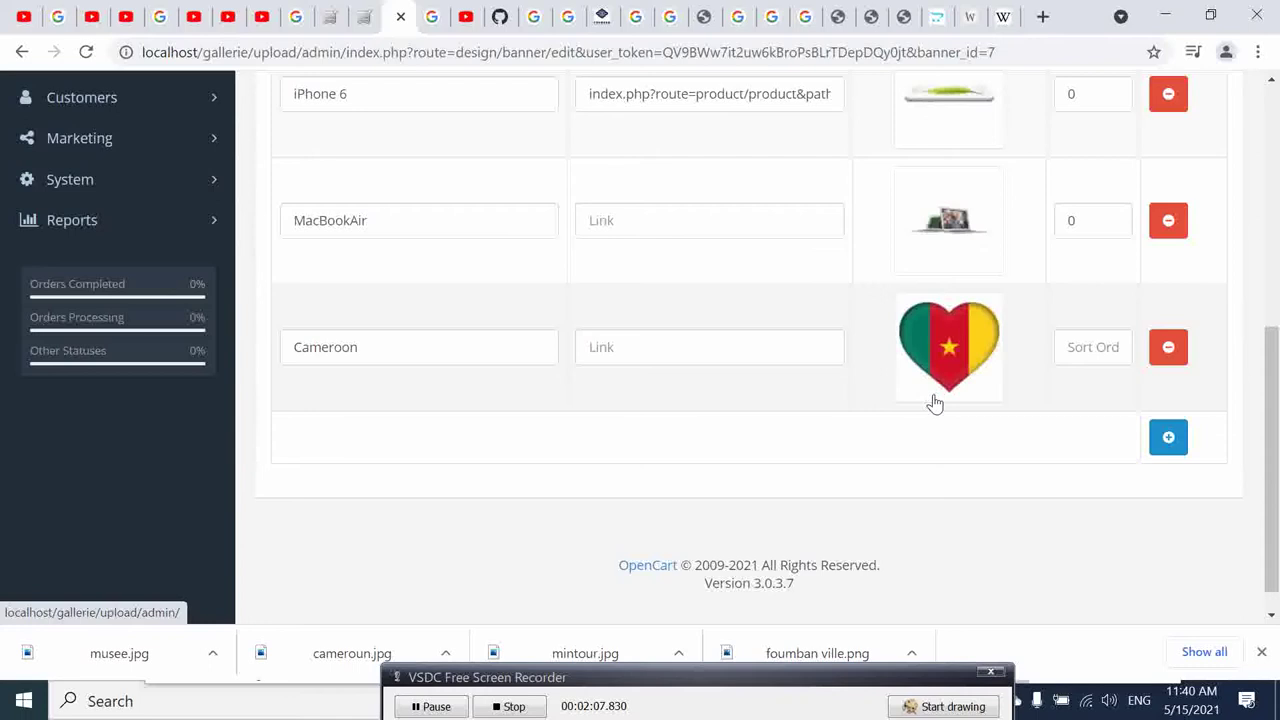
Upload the museum photo musee.jpg to the image library for the Cameroon slide.
scroll(934, 403, up, 1)
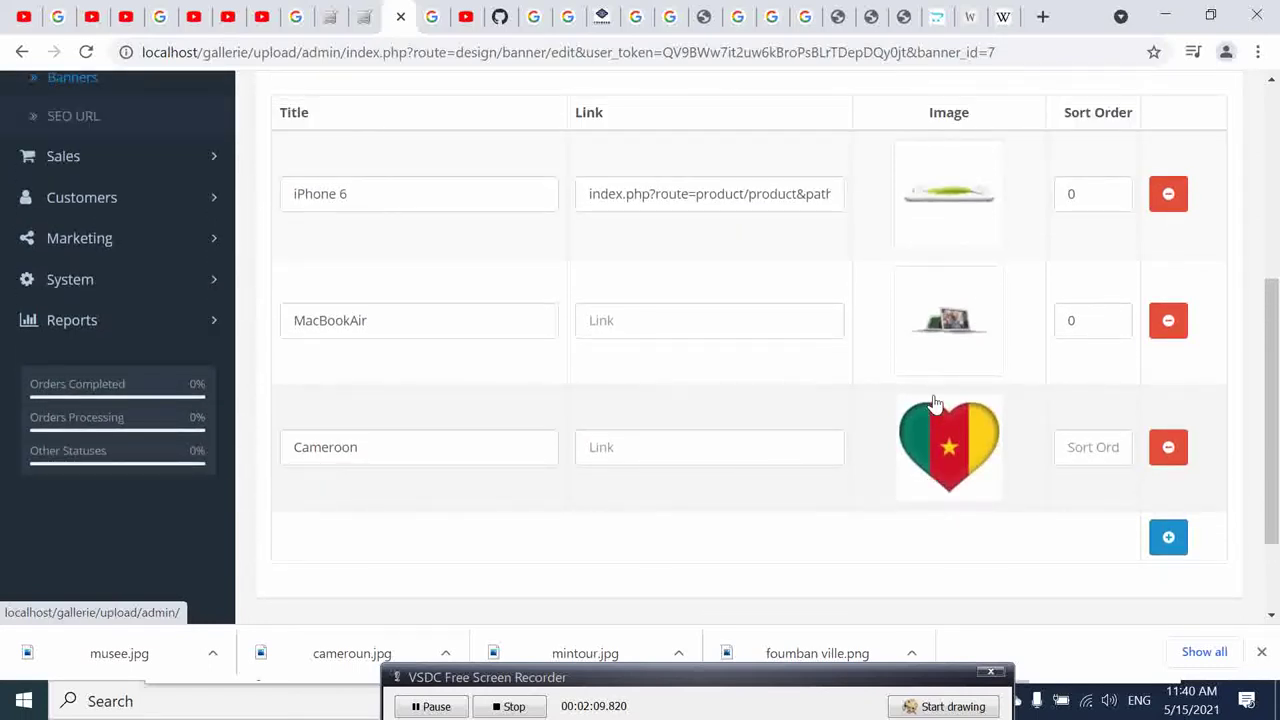
click(950, 452)
click(1053, 451)
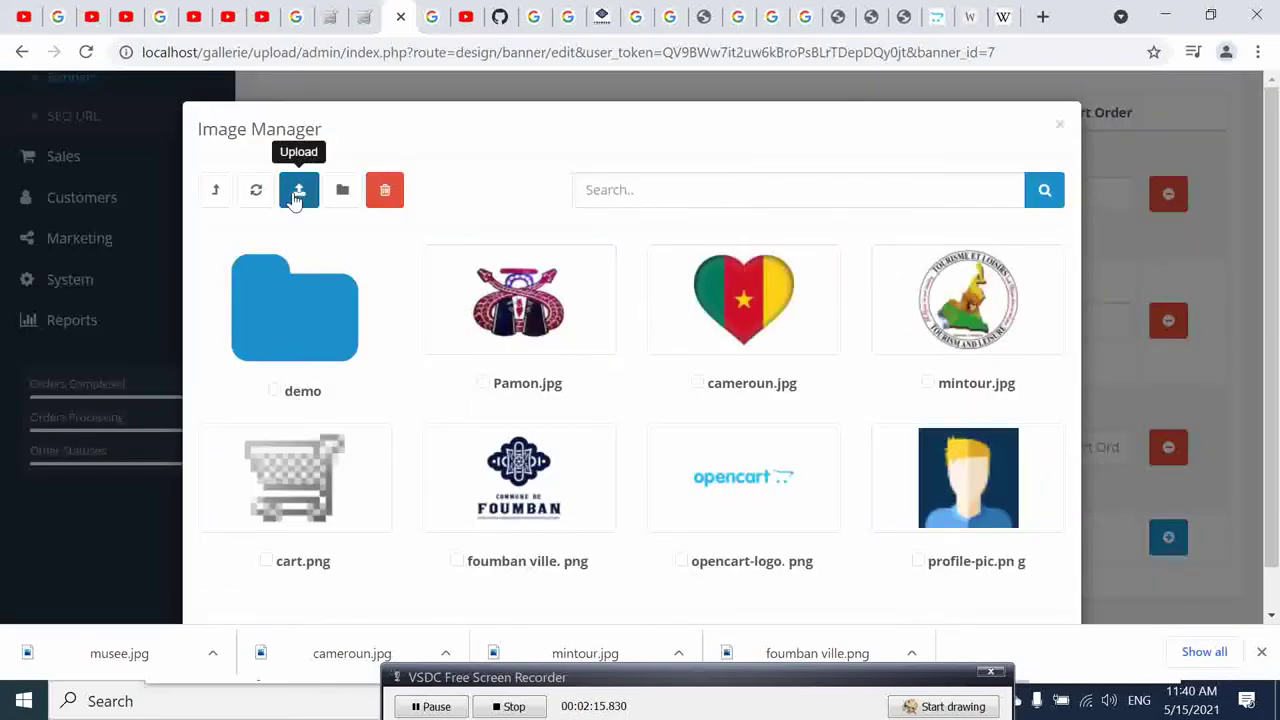
click(297, 195)
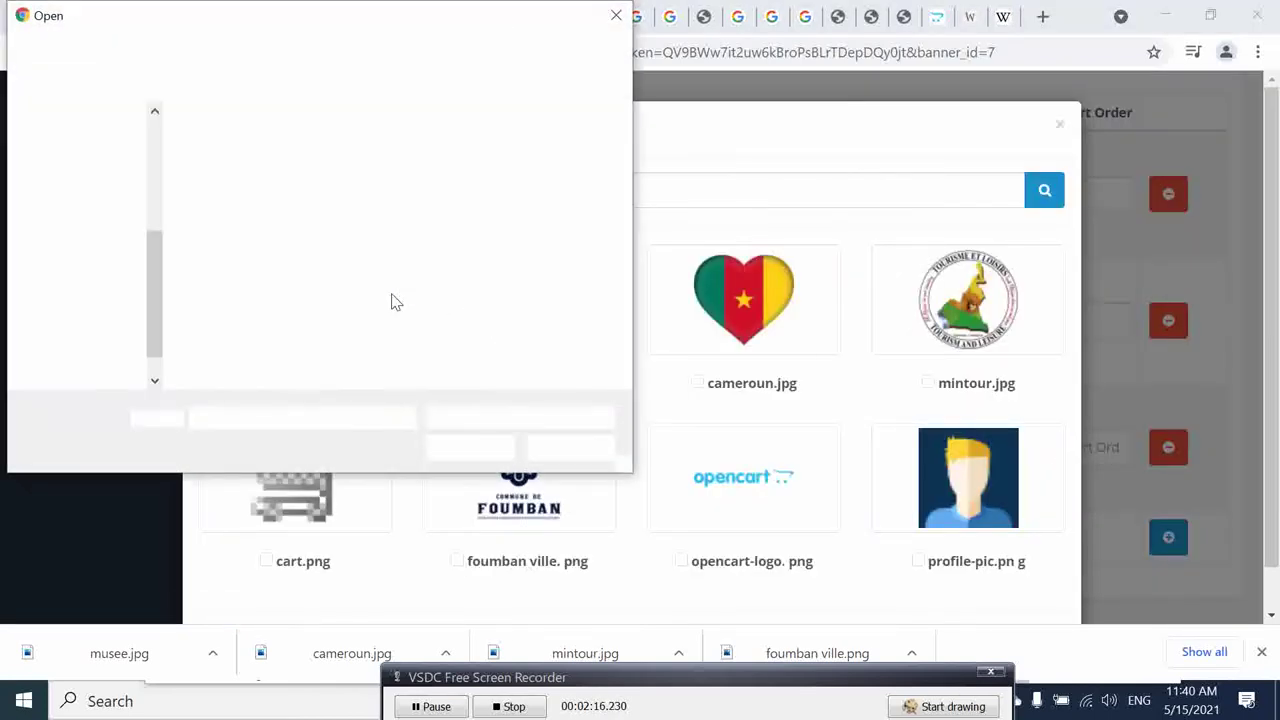
click(572, 165)
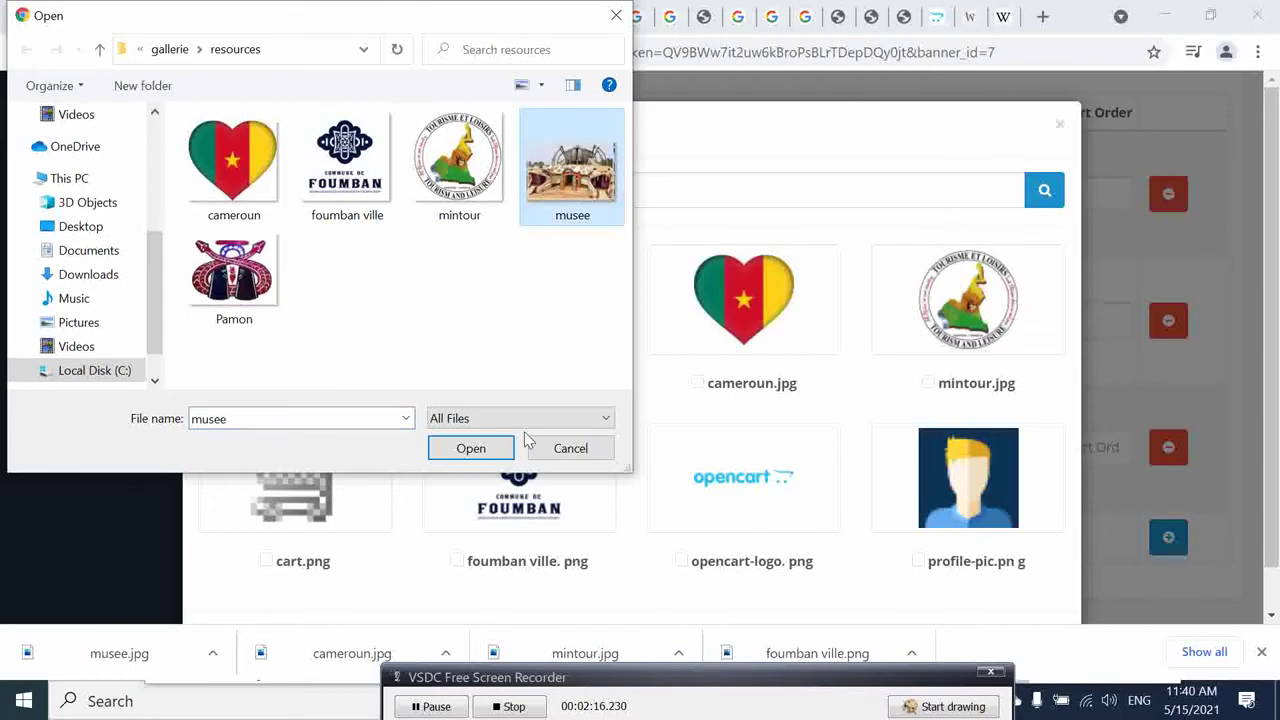
click(471, 450)
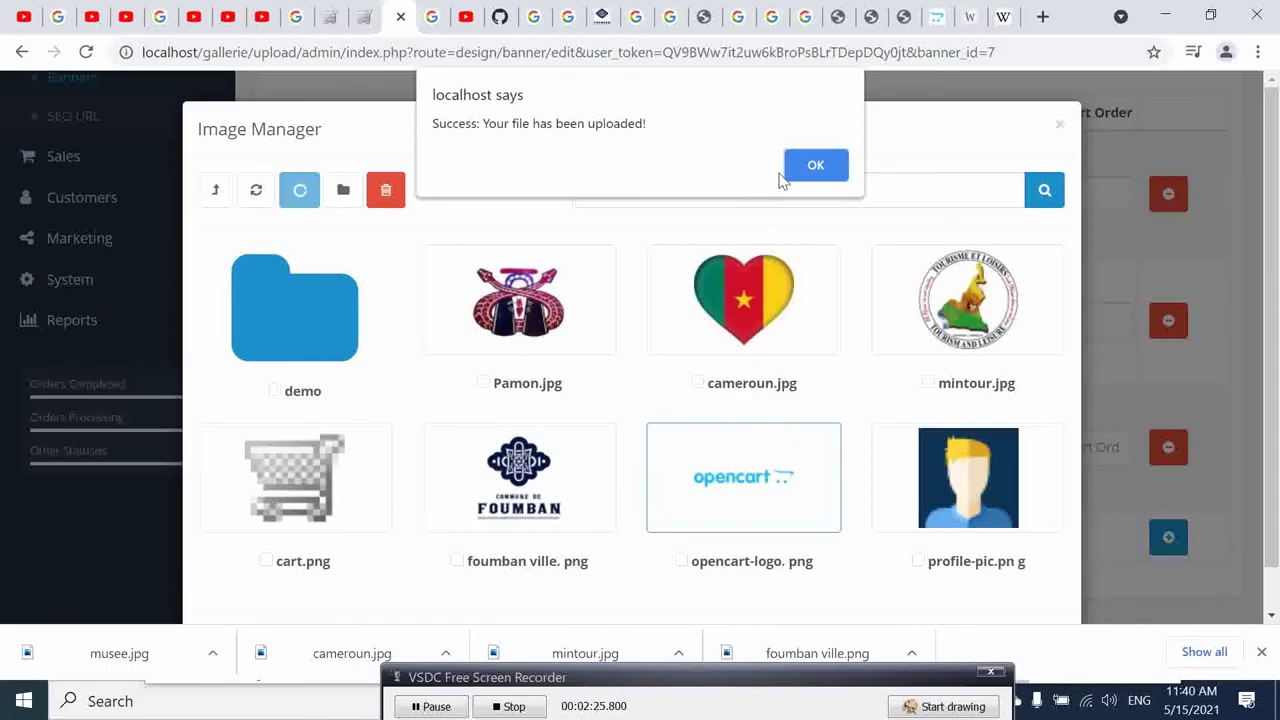
click(816, 166)
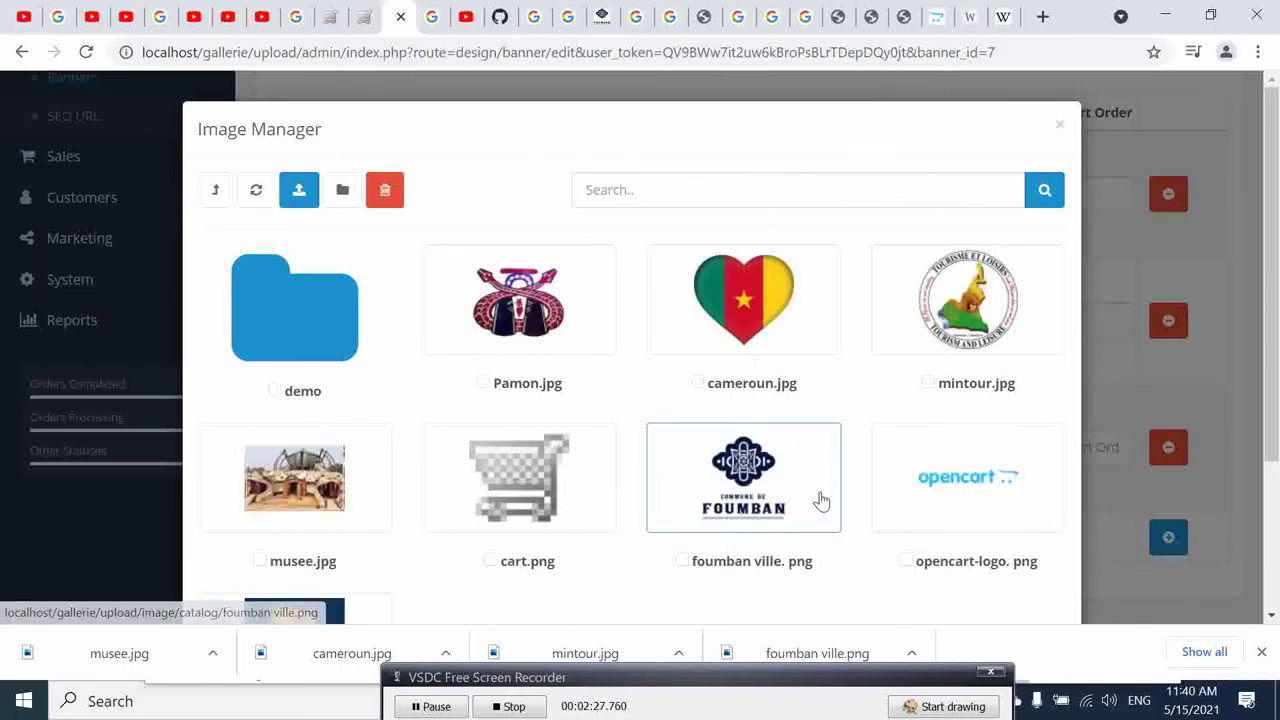
scroll(790, 476, down, 2)
Make musee.jpg the slide's image and retitle it 'Bamun Royale Museum'.
click(284, 290)
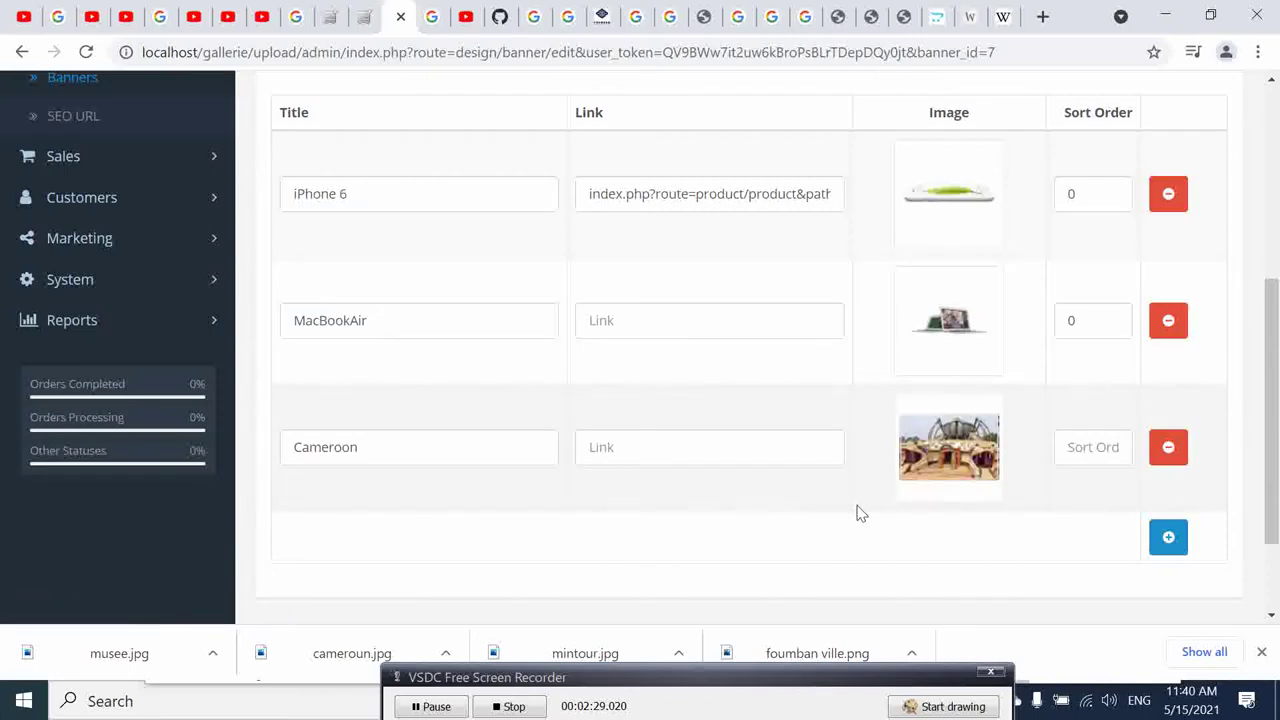
double_click(400, 451)
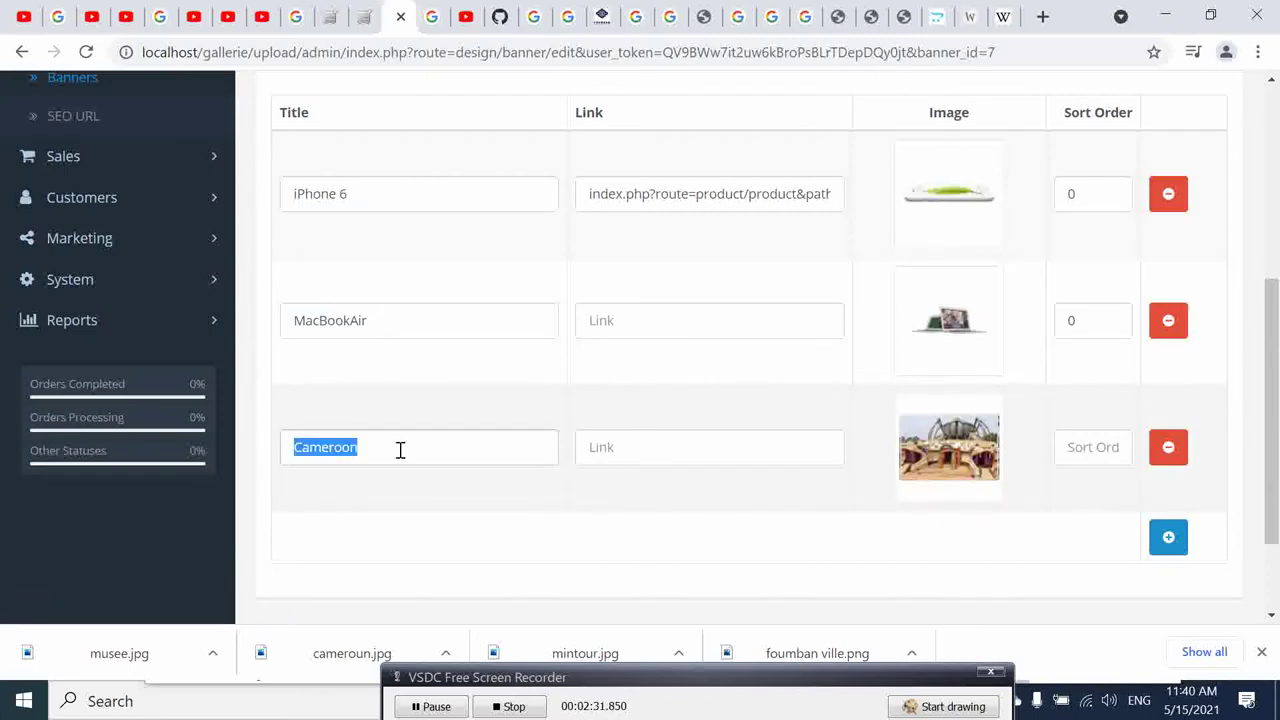
text(Royale Museum)
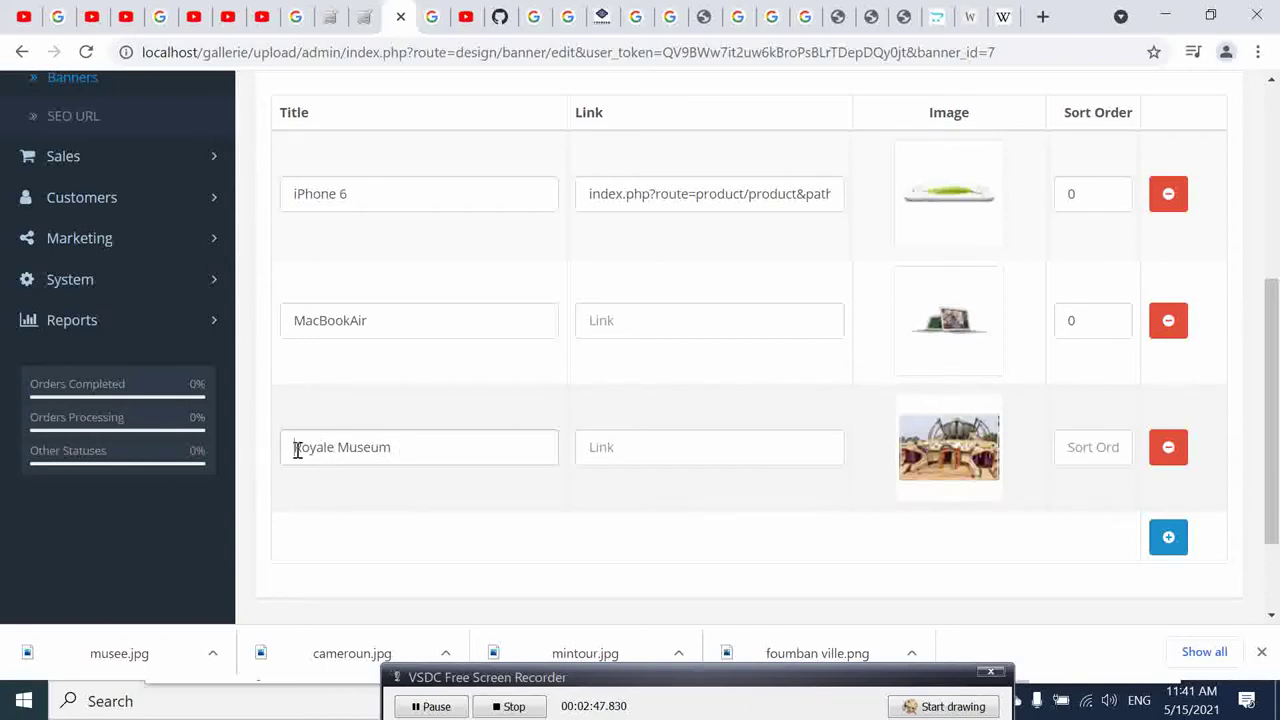
text(B)
text(amun)
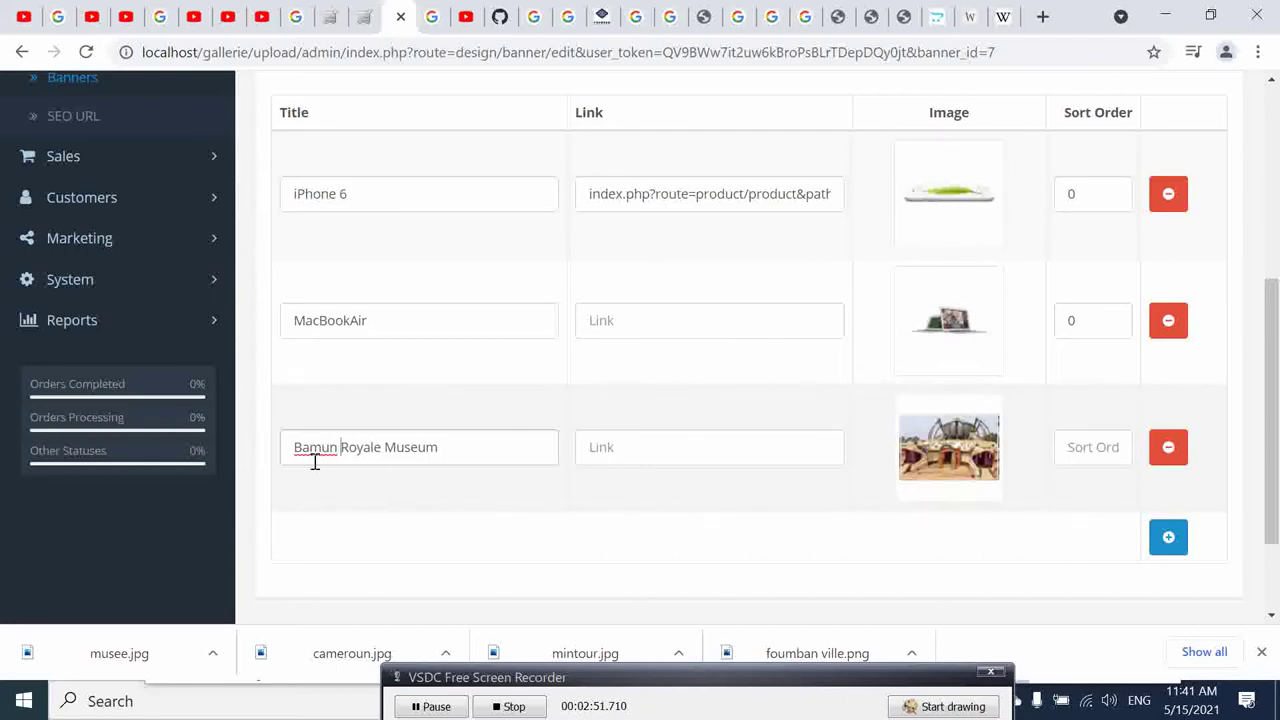
Add a slide titled 'Musee Royale Bamoun' to the French slideshow list.
click(408, 500)
scroll(412, 490, up, 2)
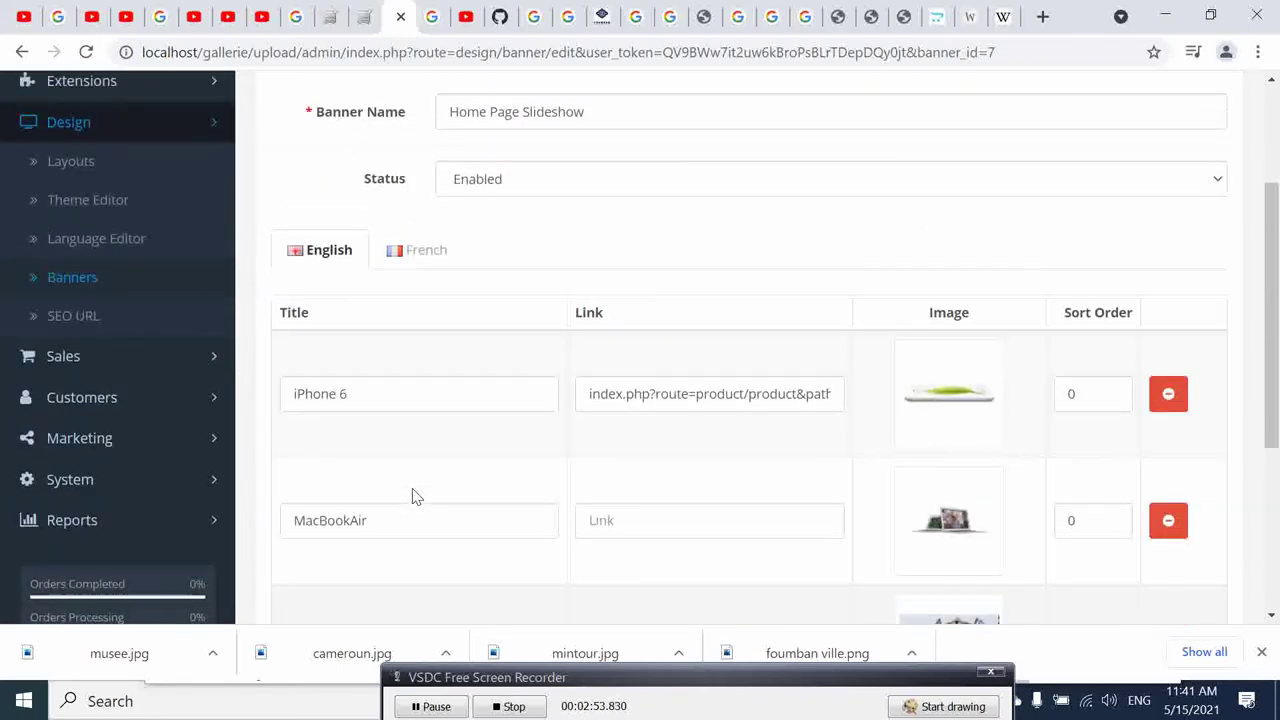
scroll(420, 440, up, 1)
click(415, 352)
scroll(471, 449, down, 2)
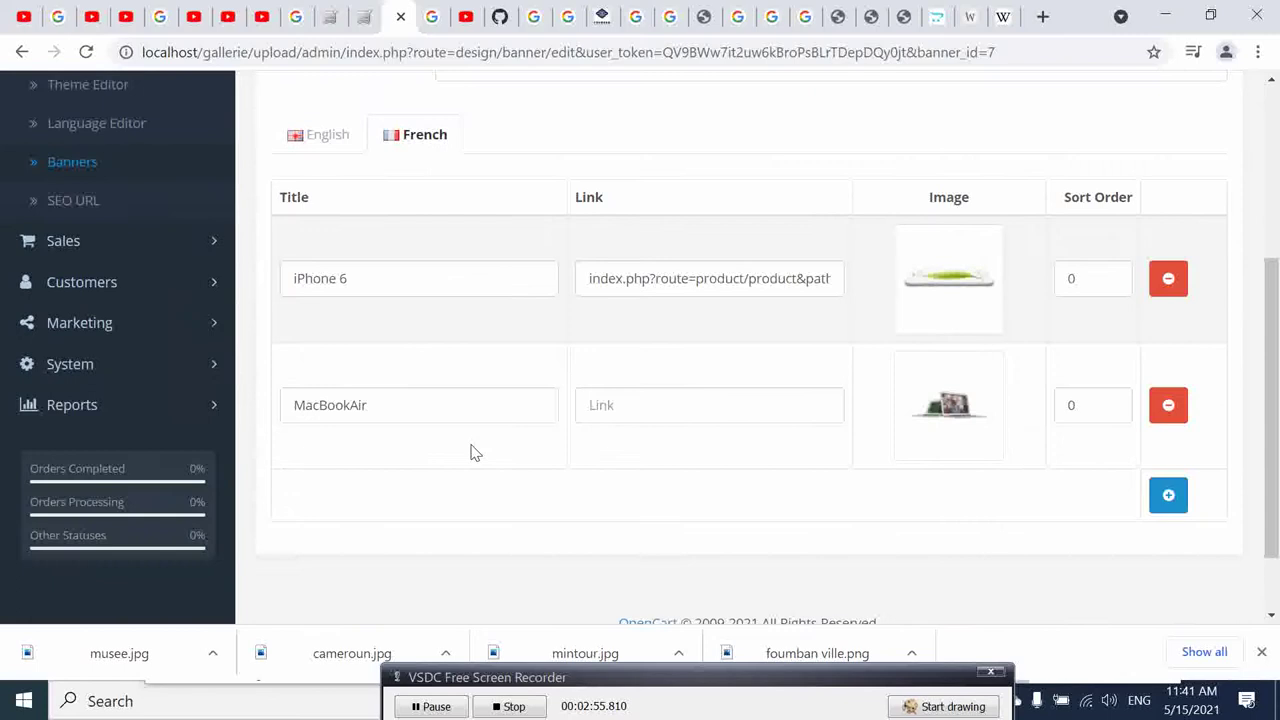
scroll(465, 400, down, 1)
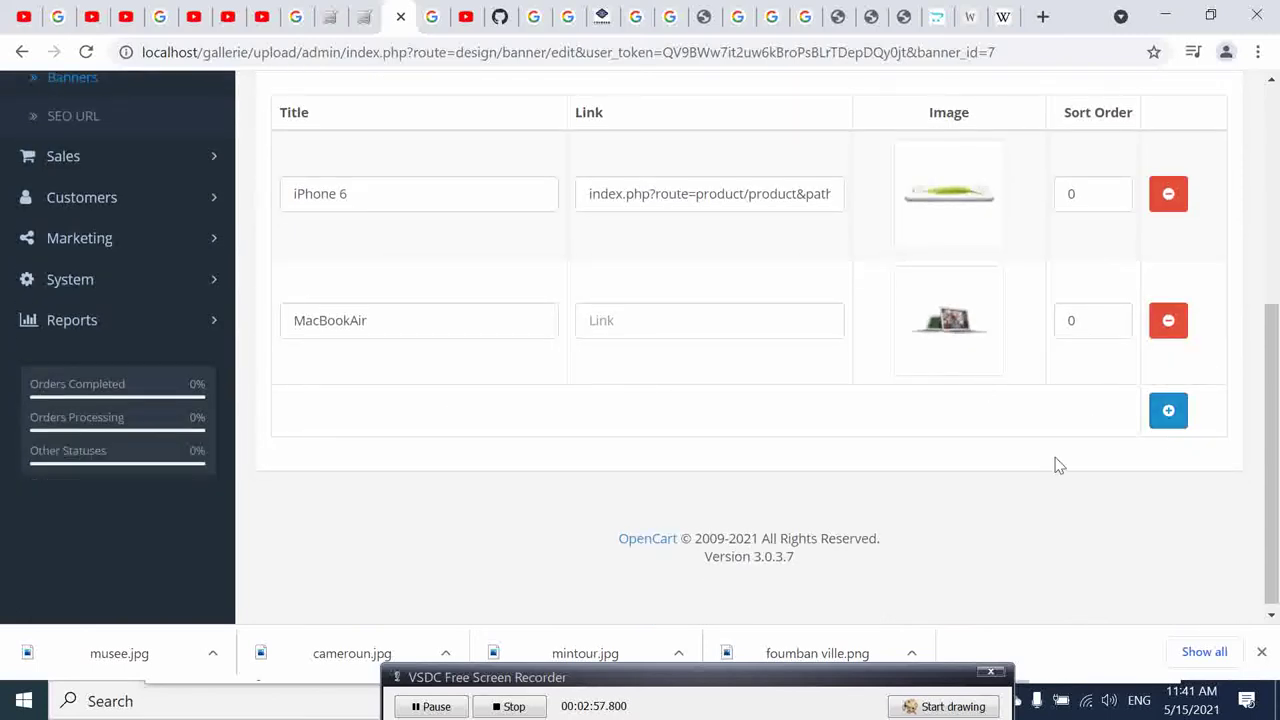
scroll(1020, 465, up, 1)
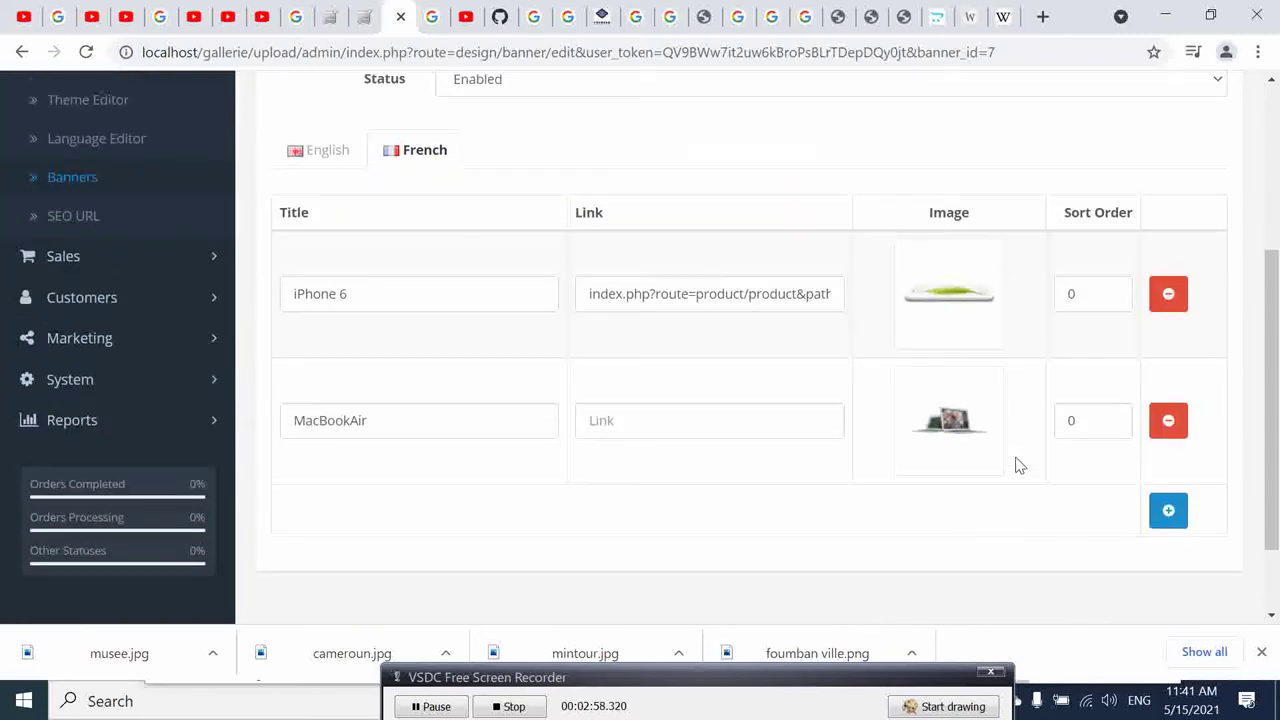
click(1168, 512)
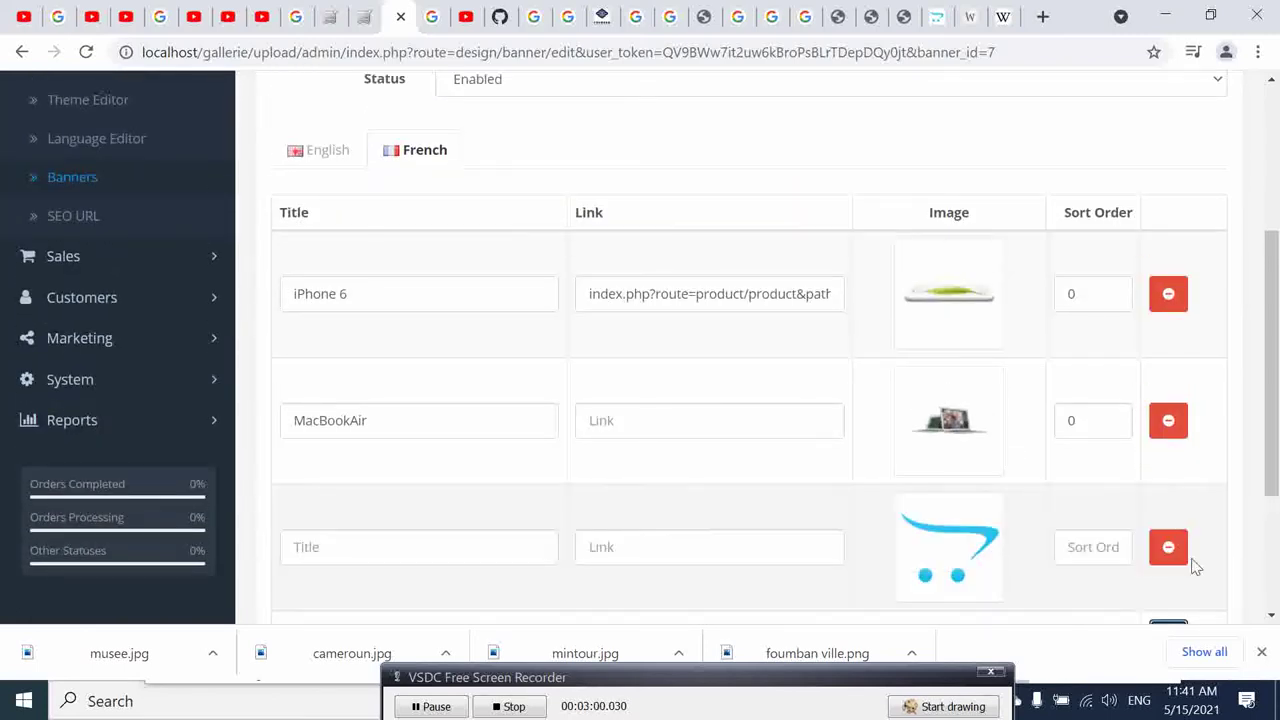
click(433, 553)
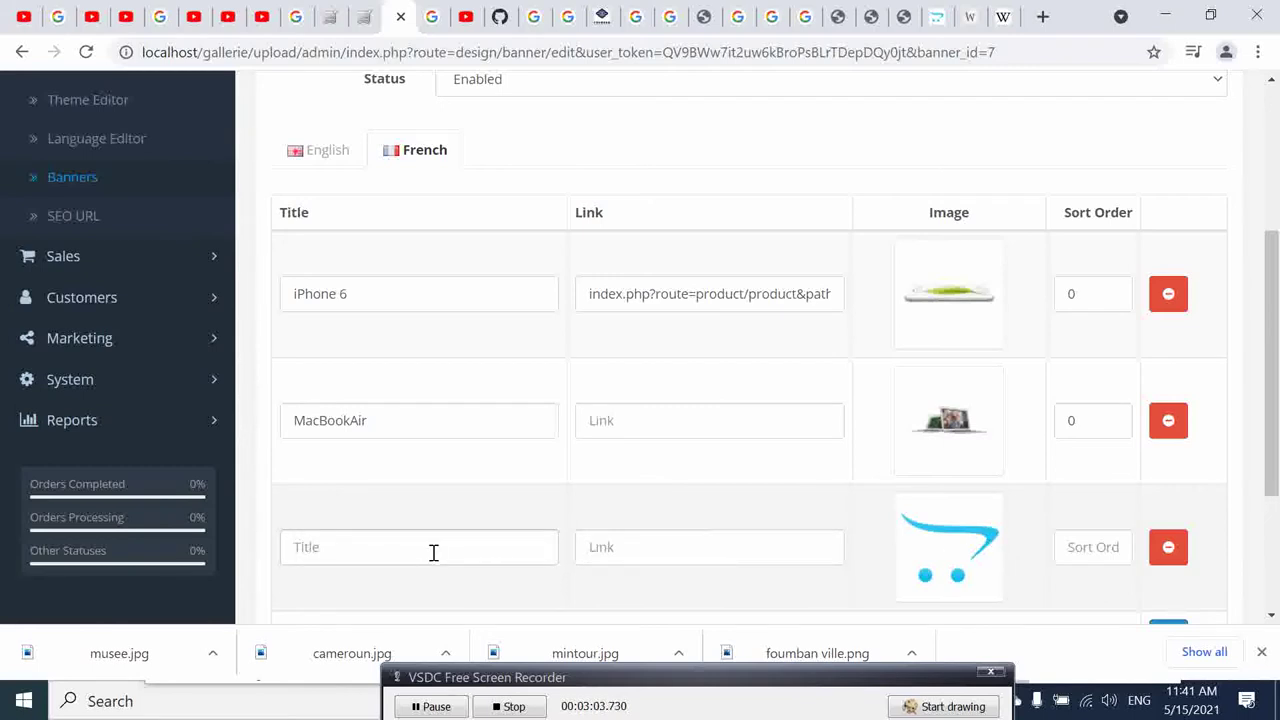
text(Musee Royale Bamoun)
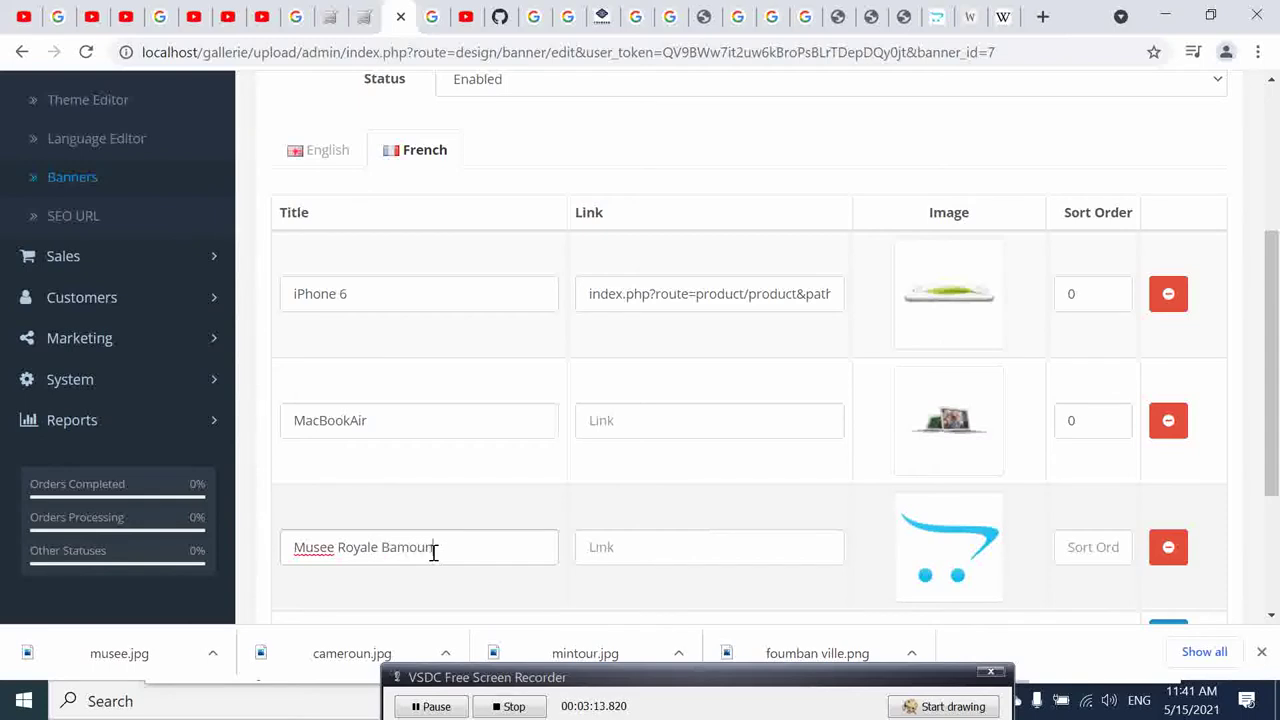
click(620, 545)
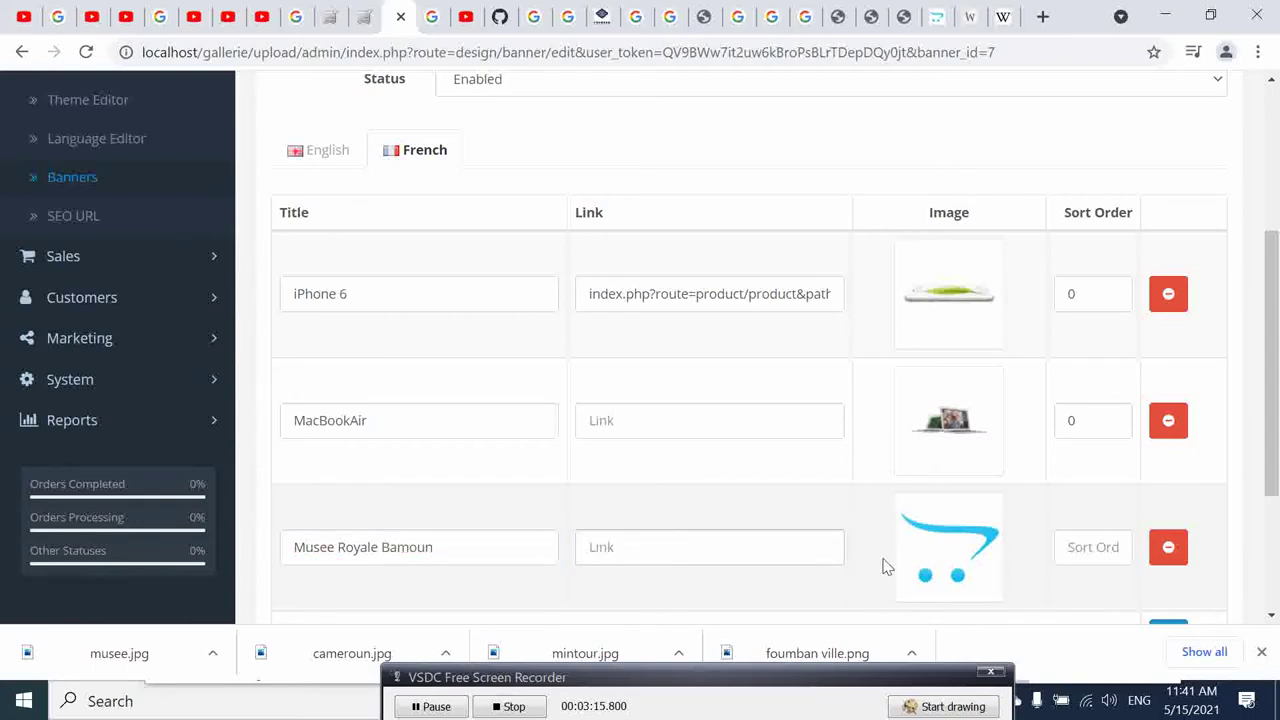
Give the French museum slide the musee.jpg image and save the slideshow banner.
click(968, 577)
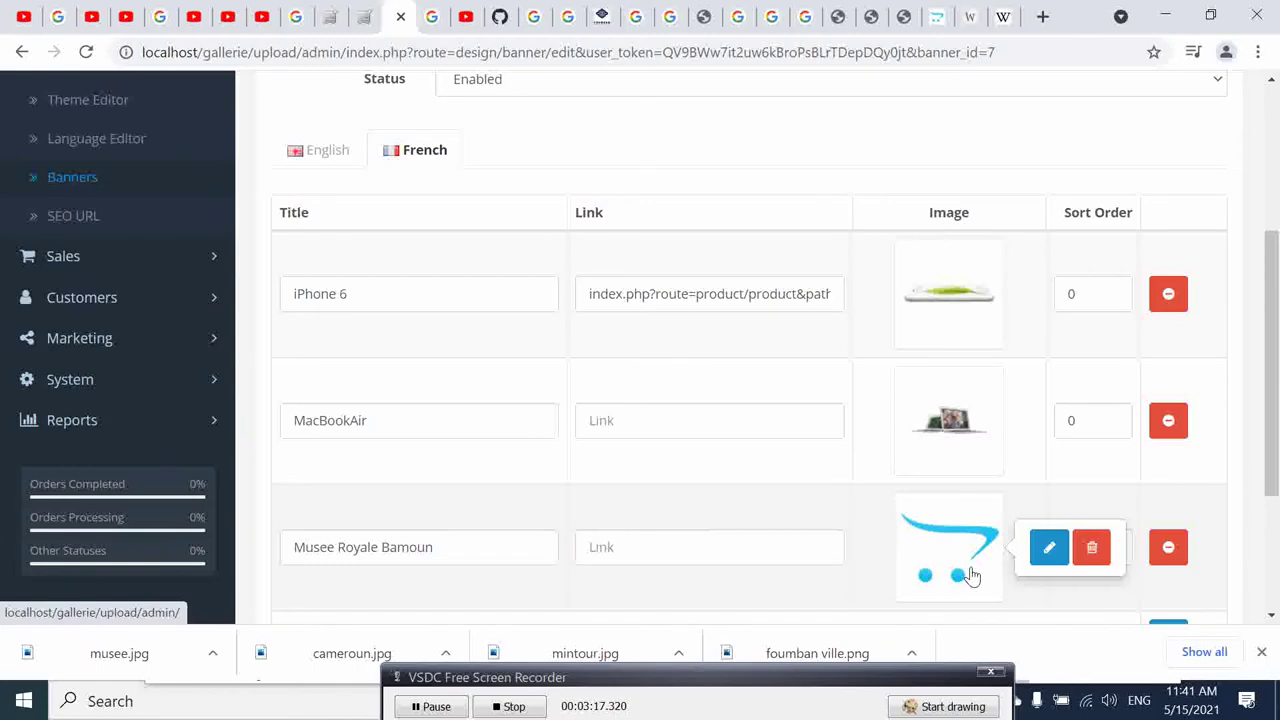
click(1045, 548)
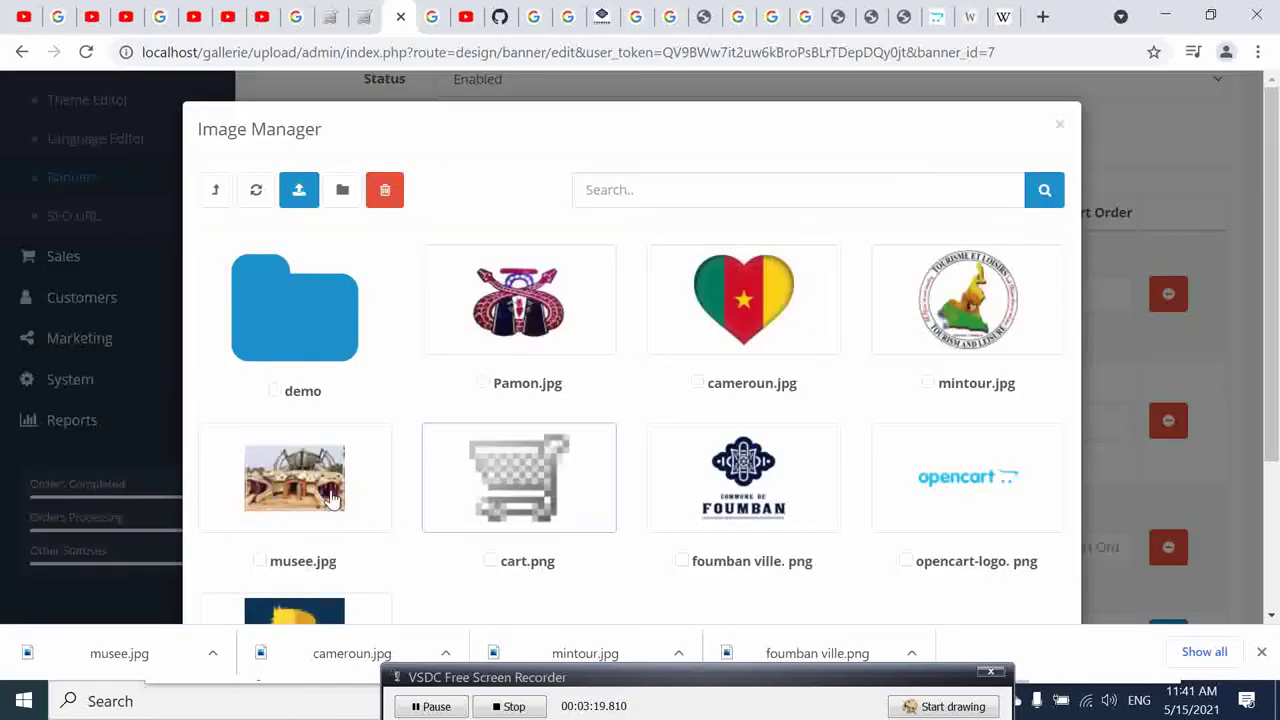
click(333, 497)
scroll(838, 512, down, 2)
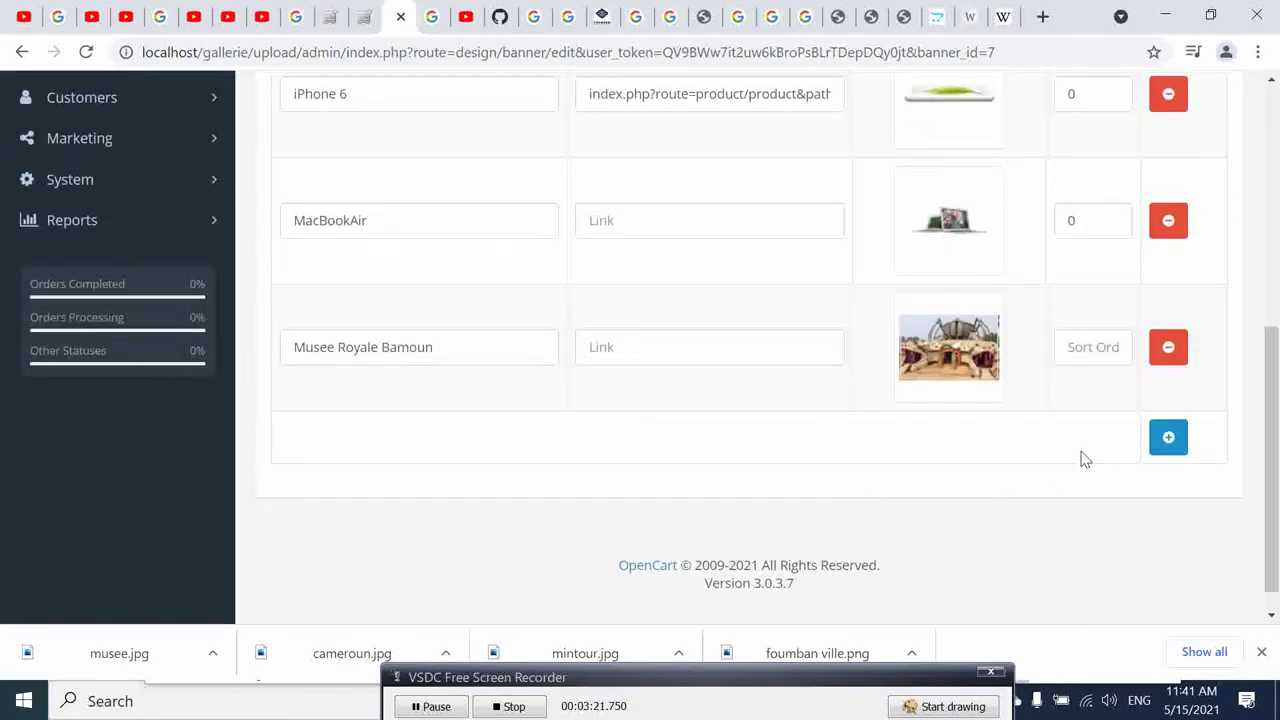
scroll(1007, 457, up, 5)
click(1179, 171)
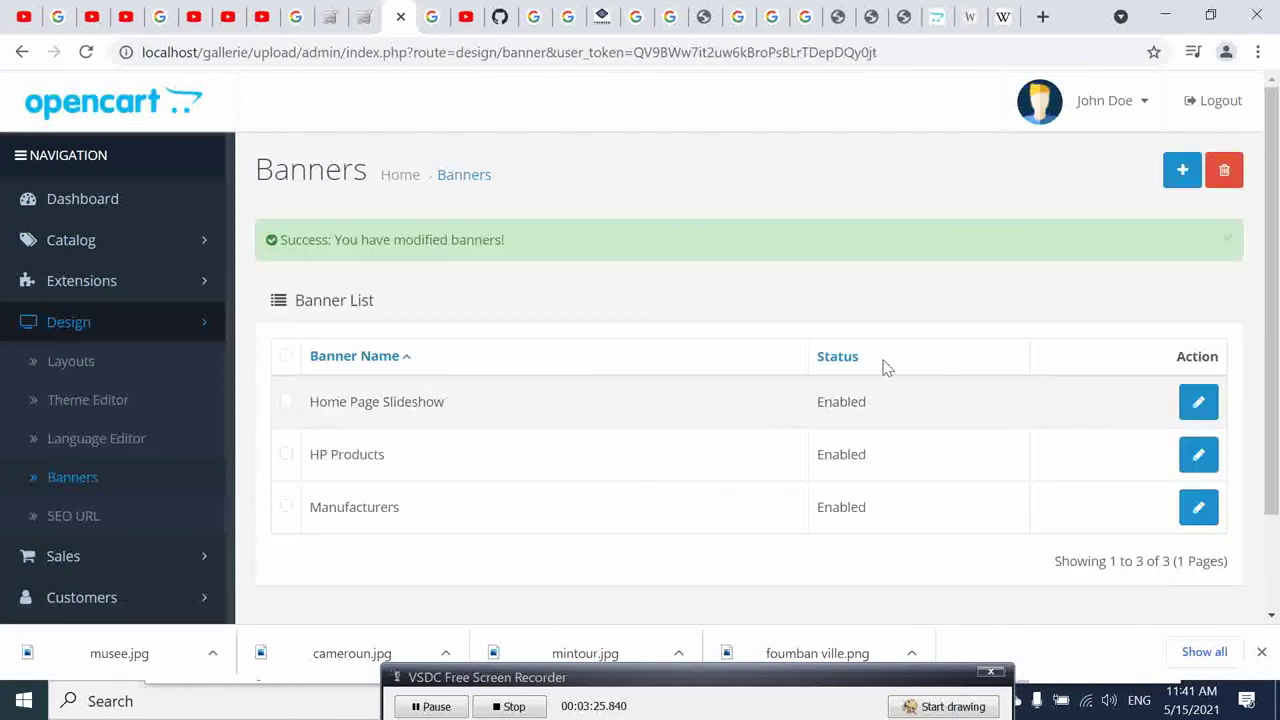
click(330, 17)
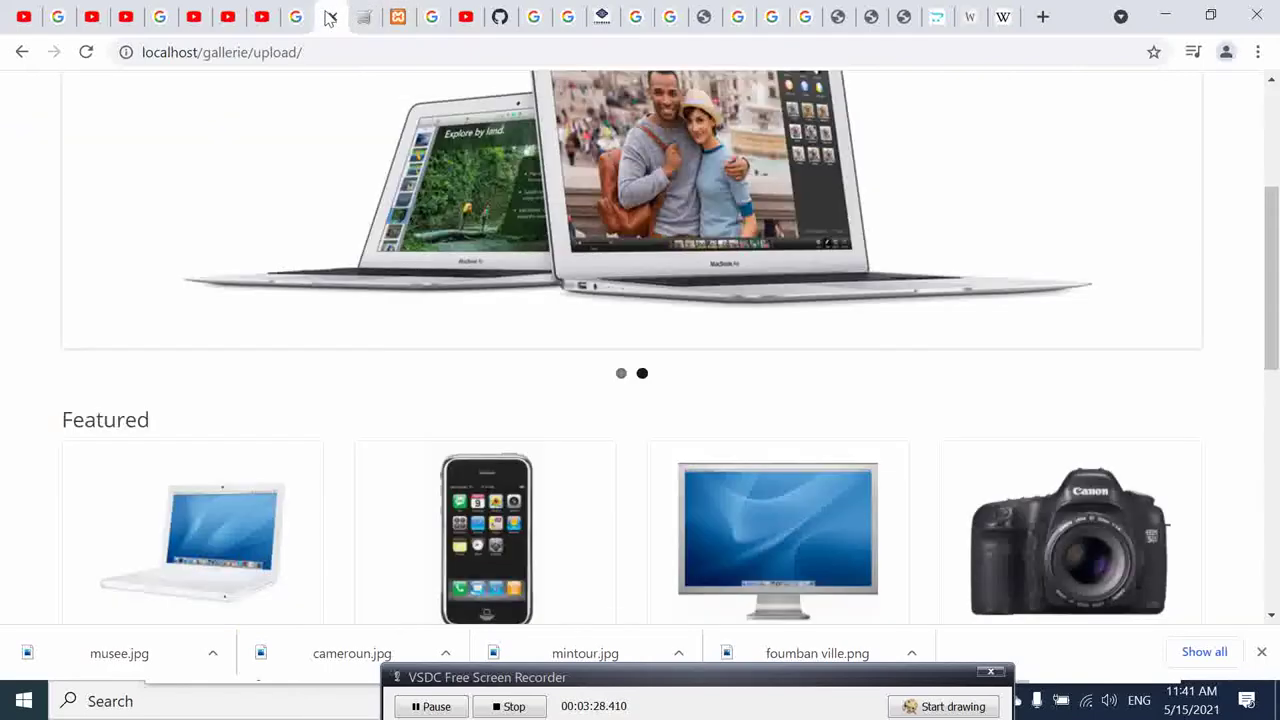
click(86, 53)
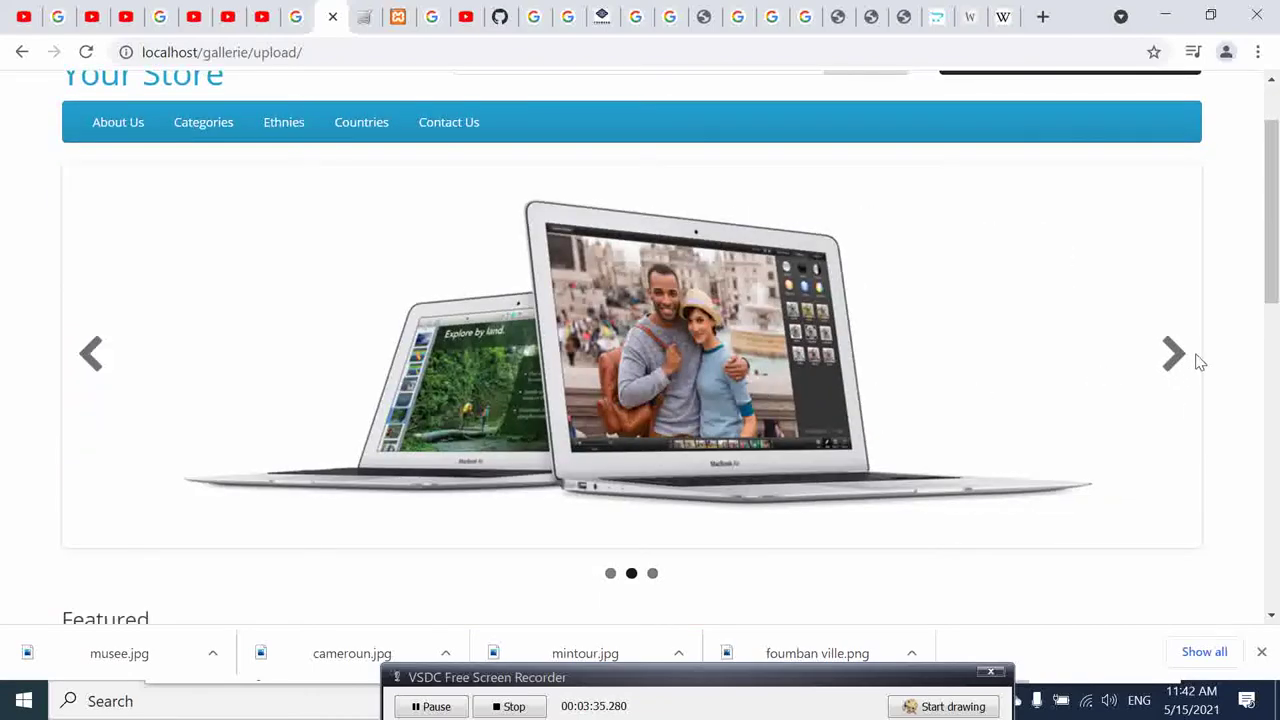
click(1170, 360)
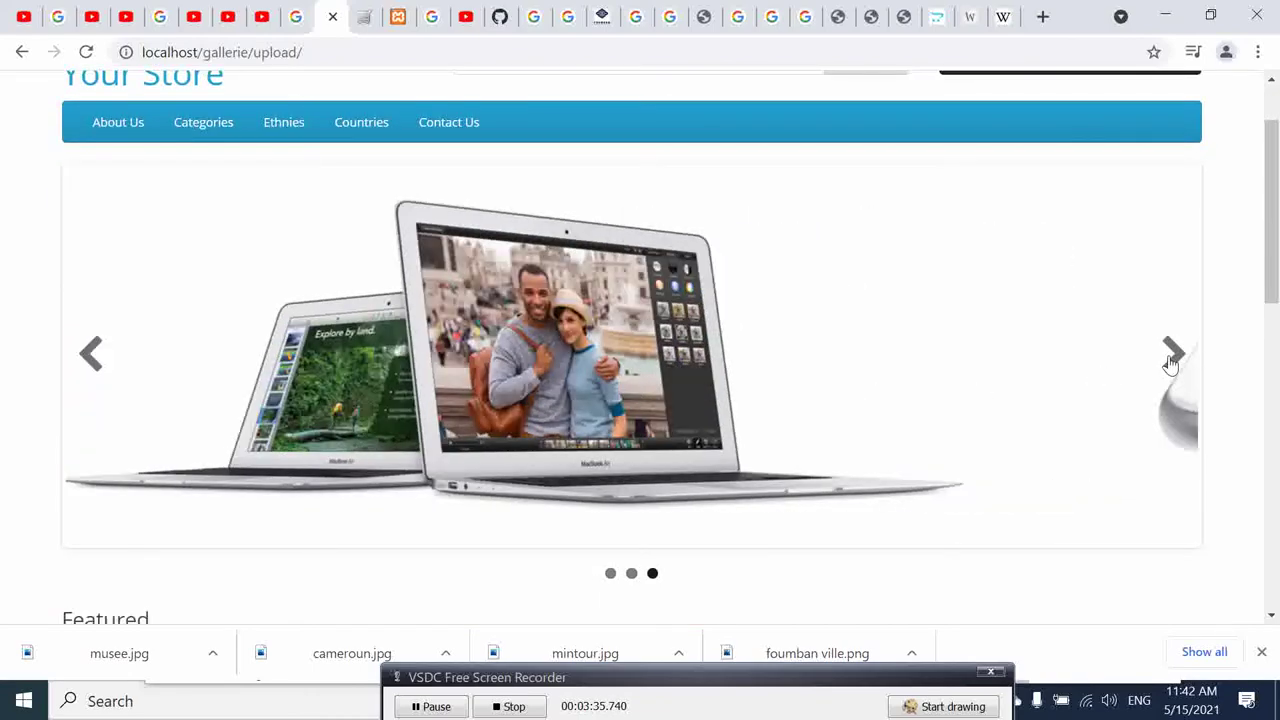
click(1170, 360)
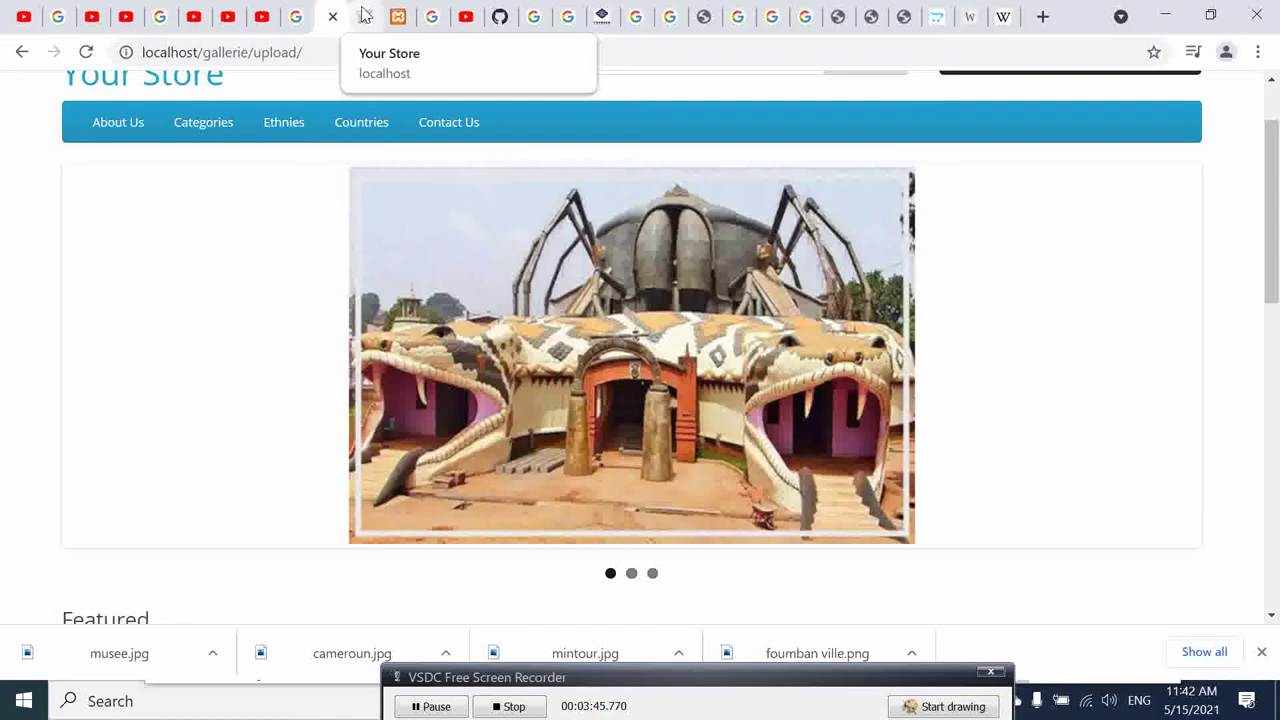
click(365, 15)
Reopen the Home Page Slideshow banner and remove the English MacBookAir slide.
click(398, 16)
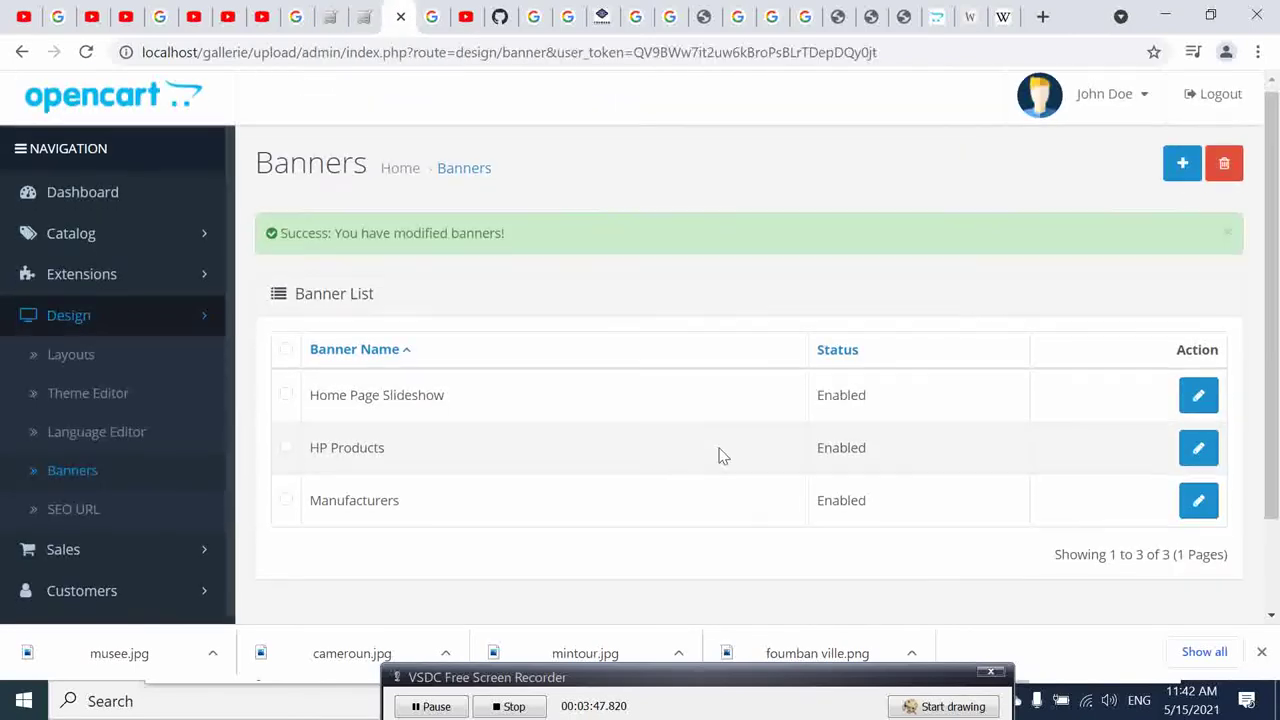
scroll(723, 456, down, 2)
click(1198, 286)
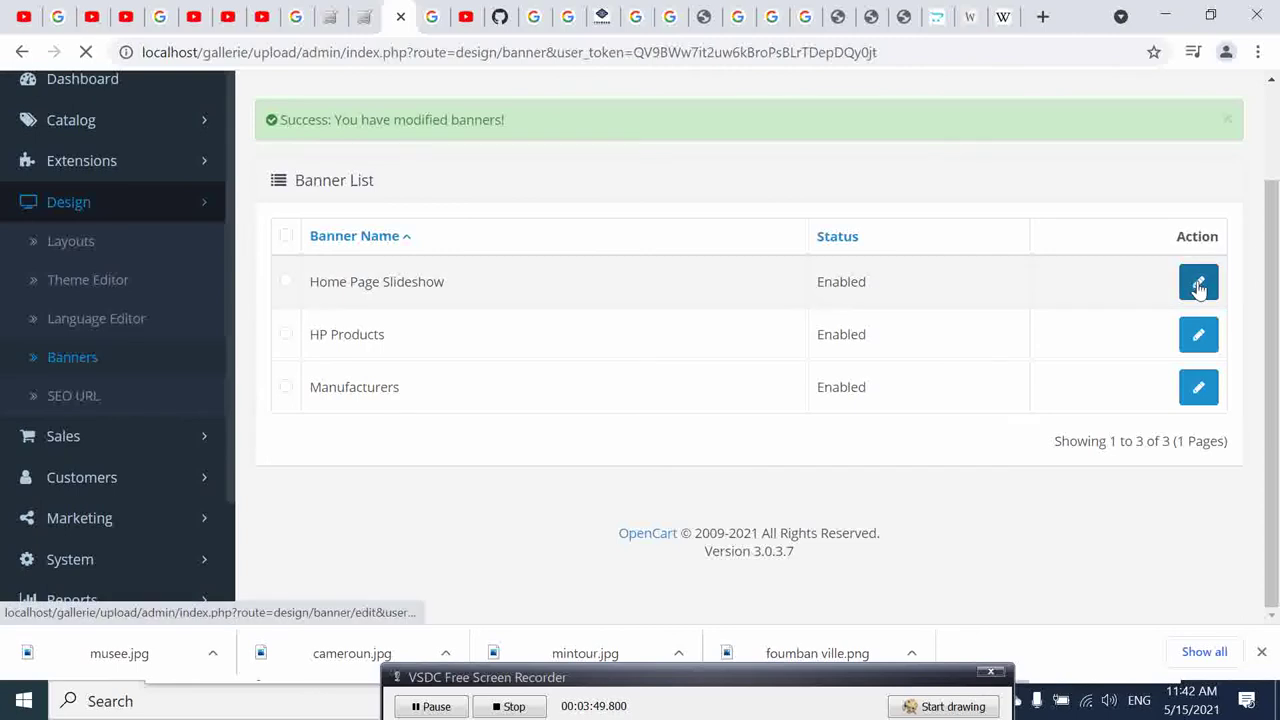
scroll(843, 337, down, 3)
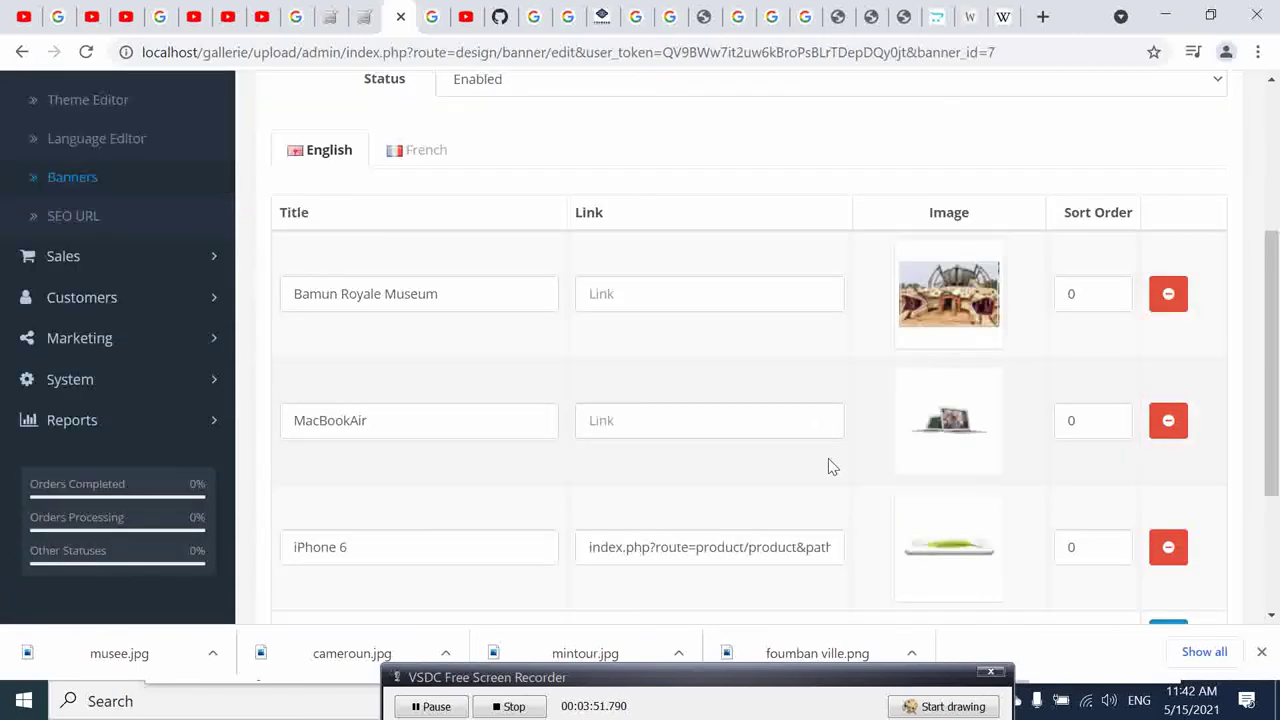
click(1168, 422)
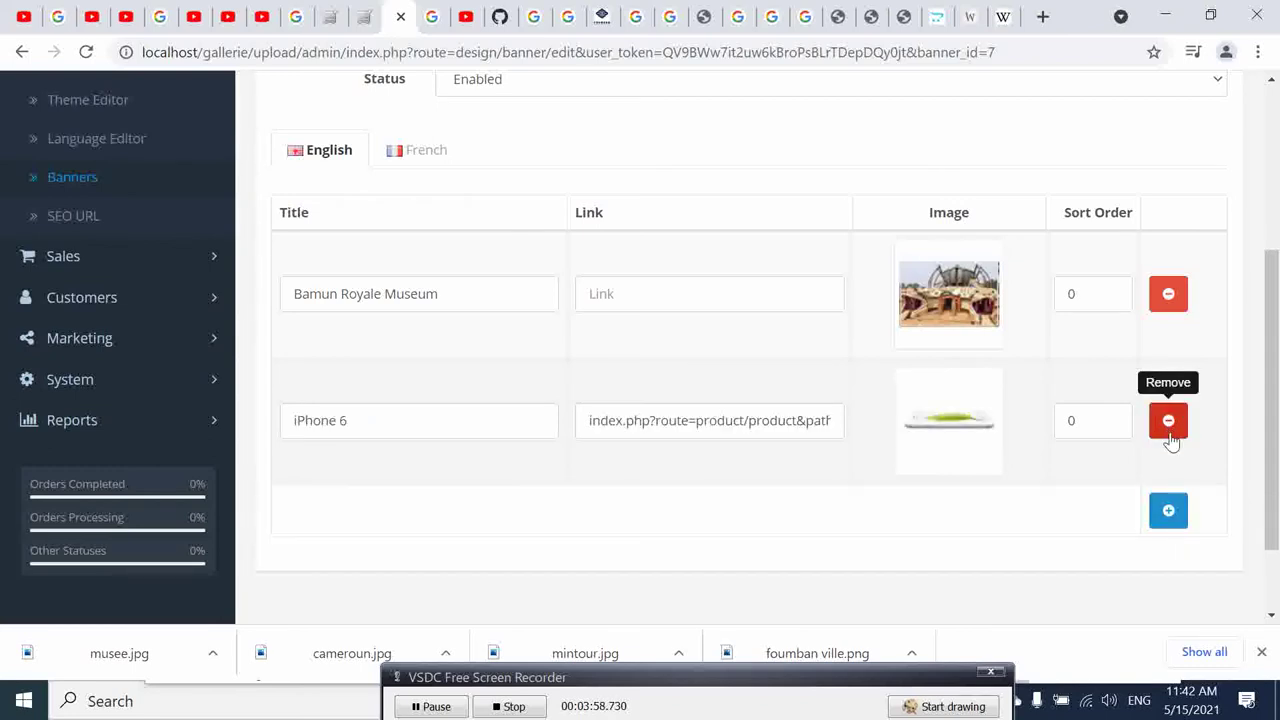
Remove the French MacBookAir slide and save the slideshow banner.
scroll(786, 507, up, 3)
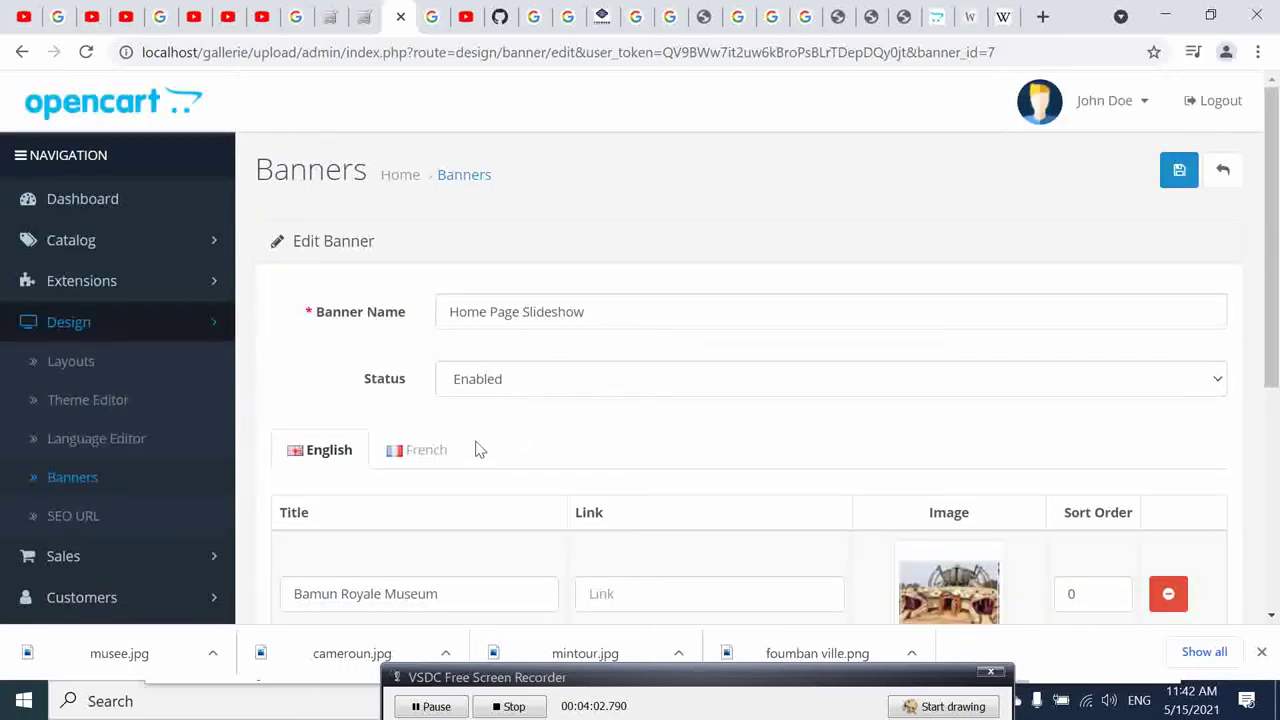
click(430, 450)
scroll(716, 460, down, 2)
scroll(716, 460, down, 2)
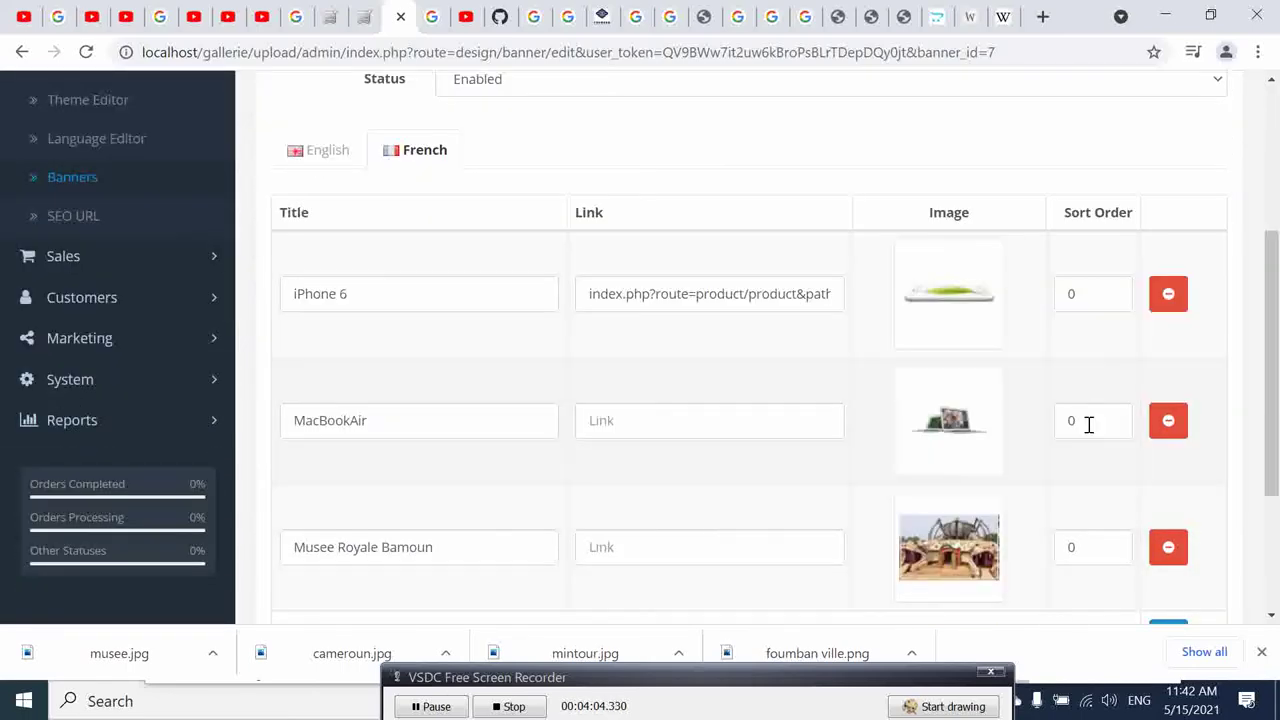
click(1168, 420)
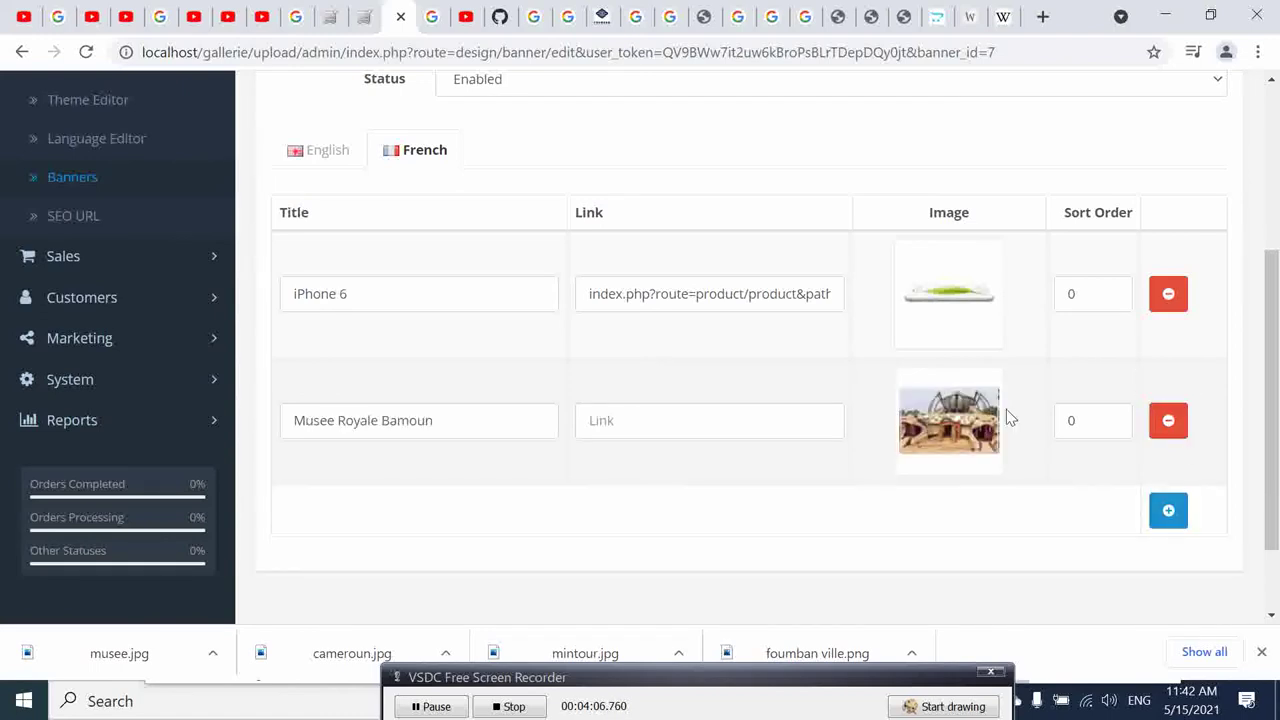
scroll(1006, 348, up, 4)
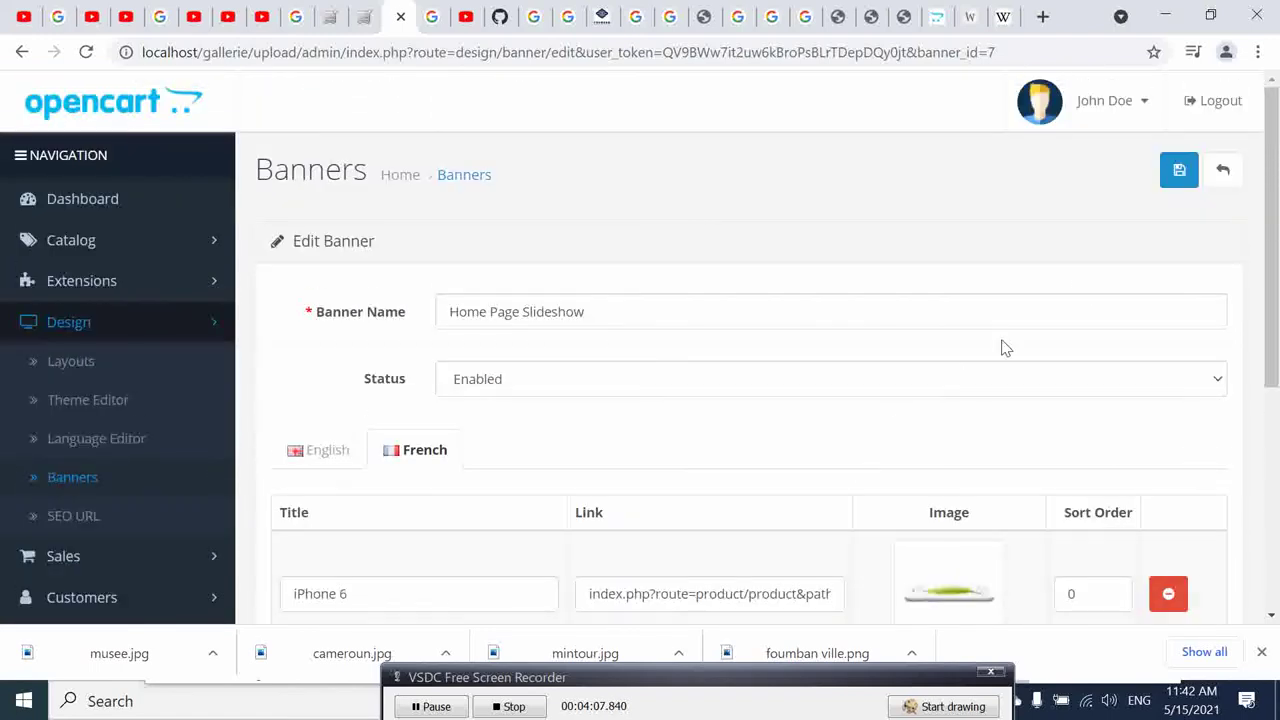
click(1174, 178)
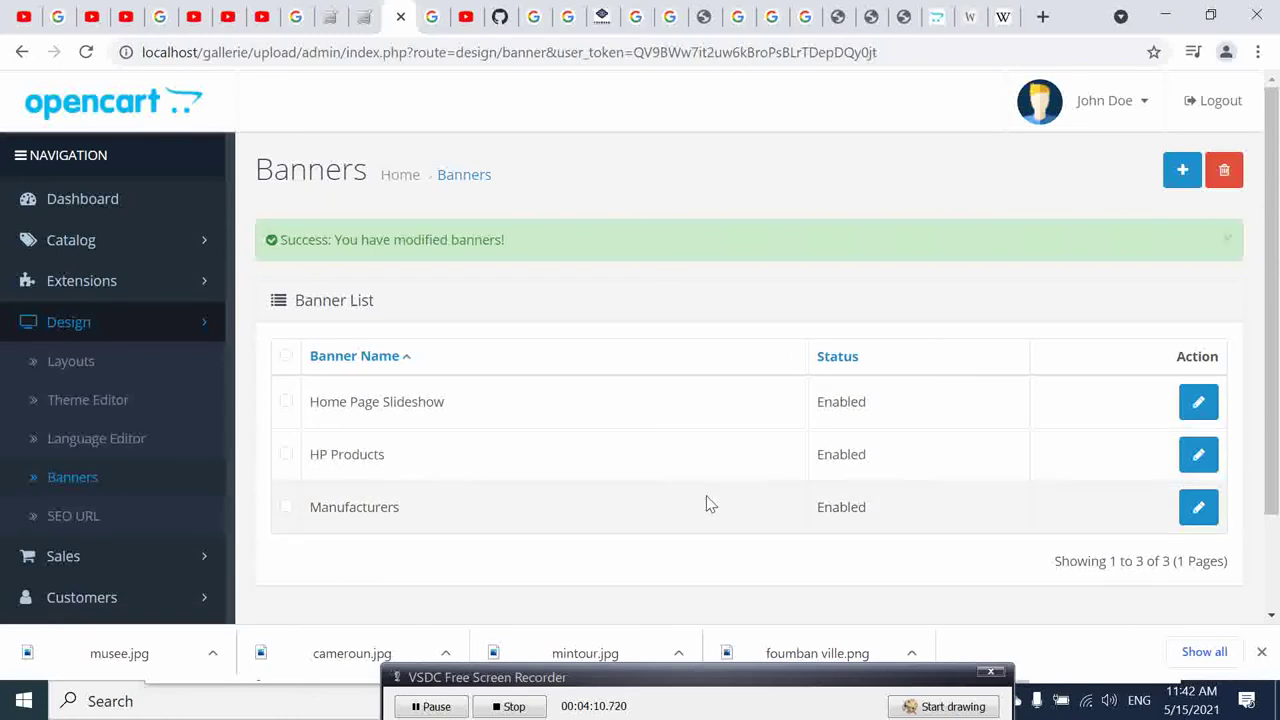
scroll(708, 503, down, 2)
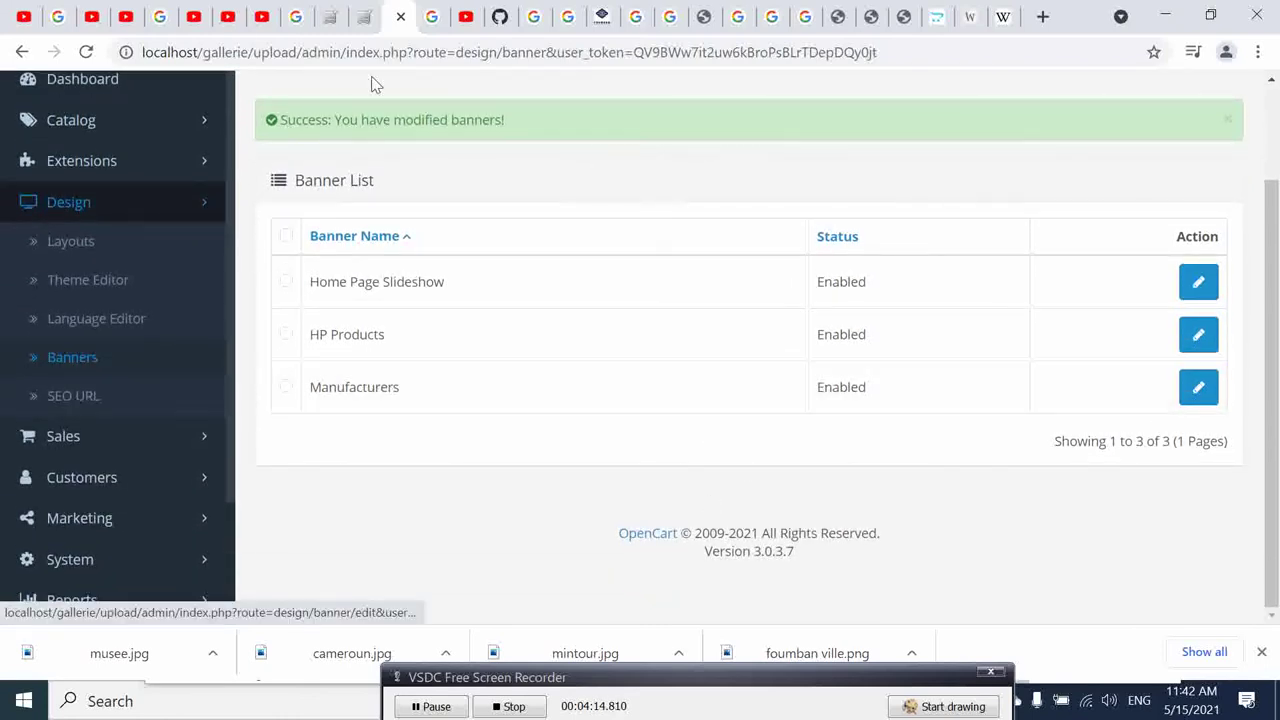
click(325, 20)
scroll(868, 450, down, 3)
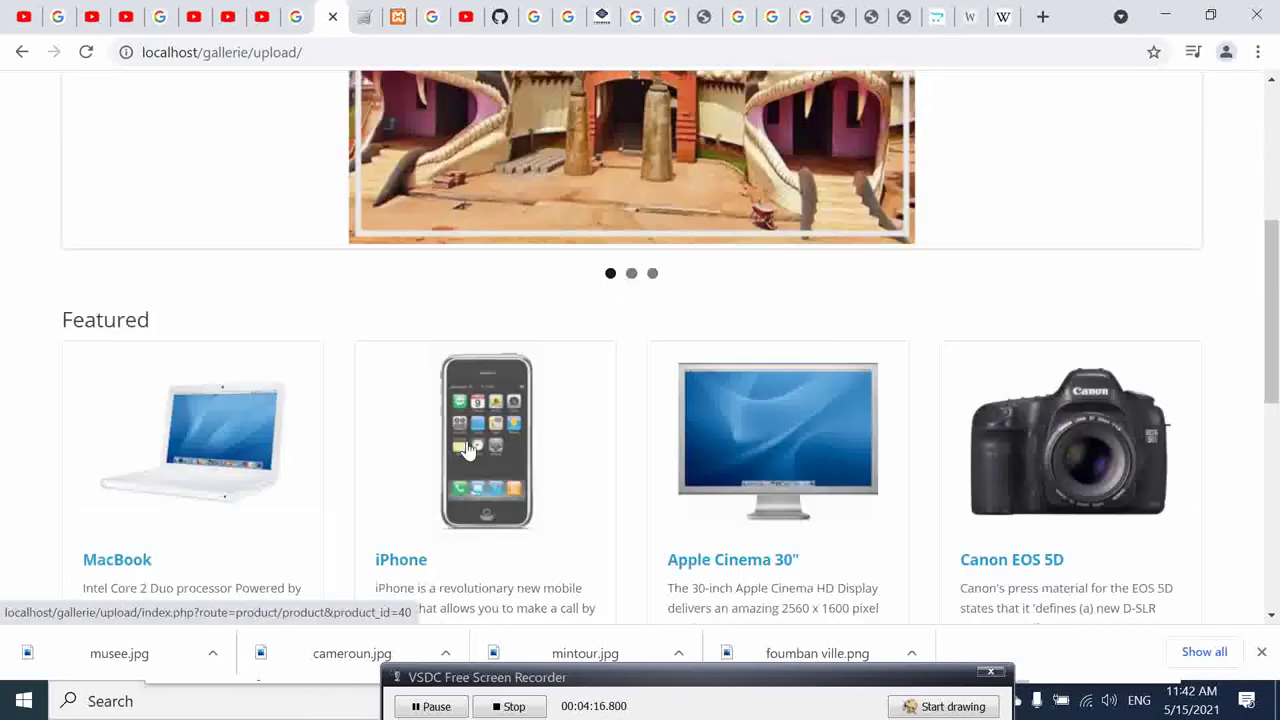
scroll(868, 450, down, 4)
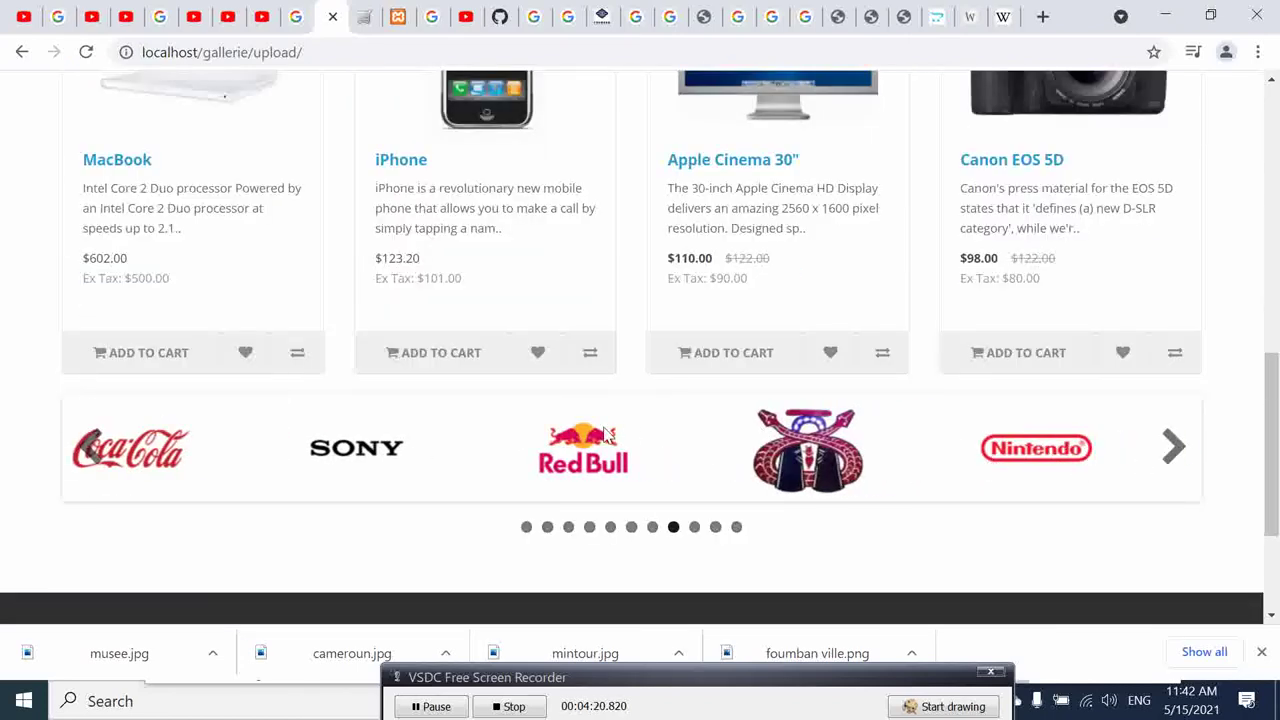
scroll(760, 300, up, 2)
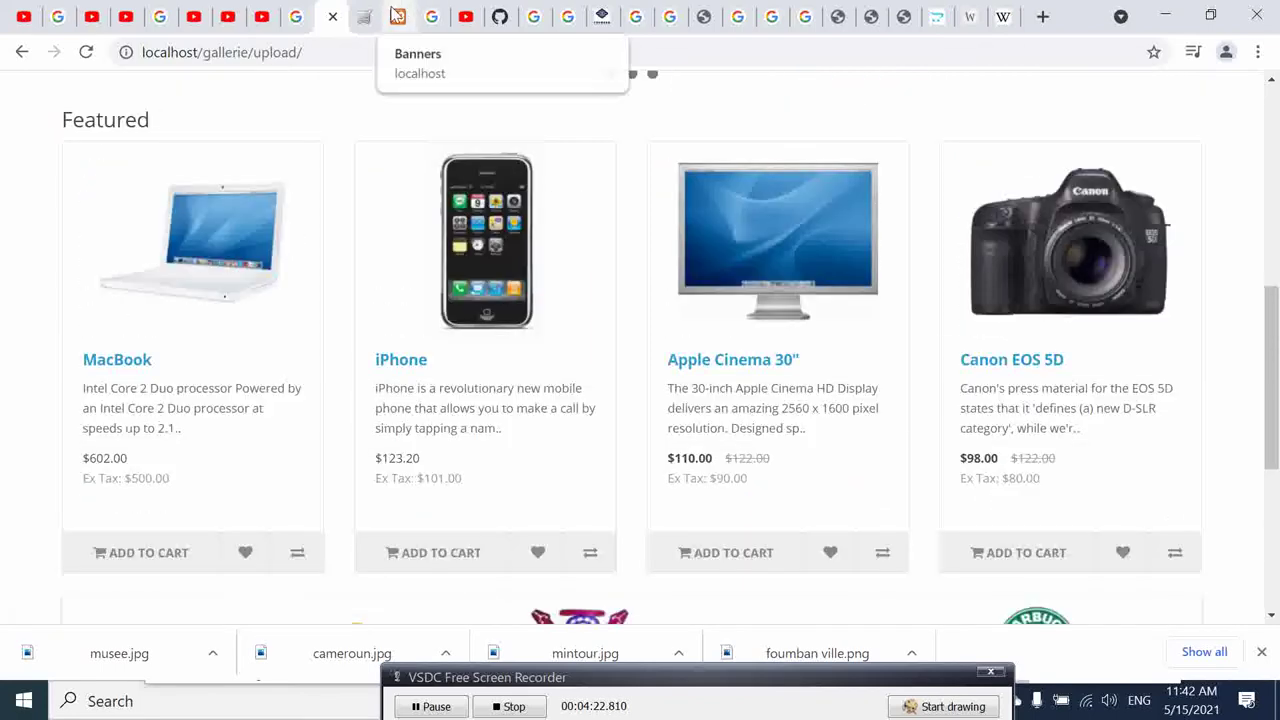
click(397, 16)
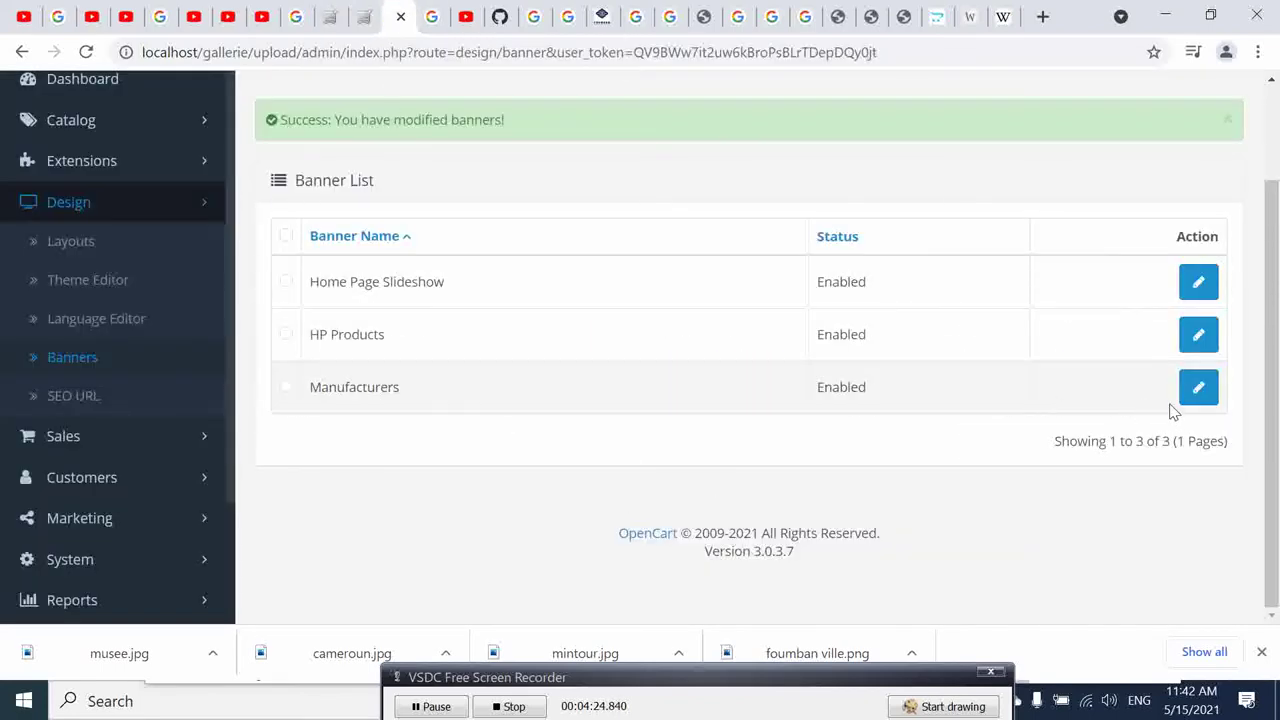
Open the Manufacturers banner and add a new logo row titled 'Cameroon'.
click(1196, 390)
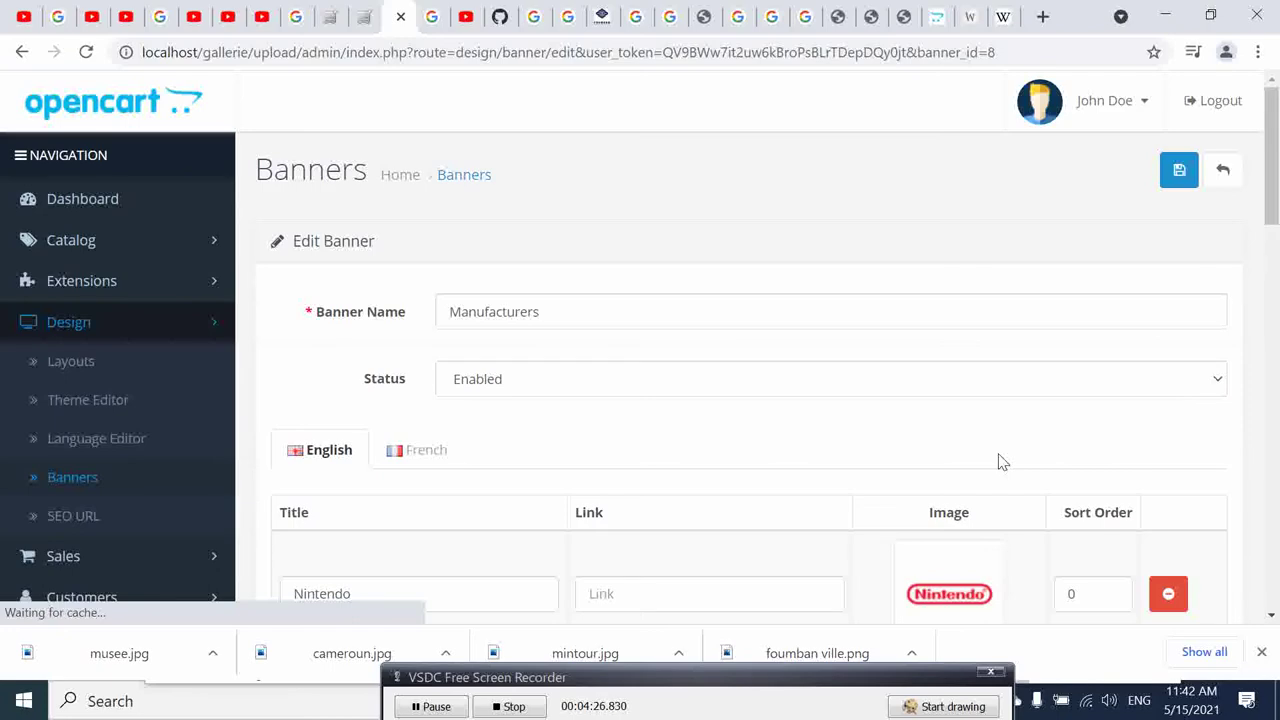
scroll(1000, 462, down, 3)
scroll(1000, 462, down, 3)
scroll(998, 462, up, 2)
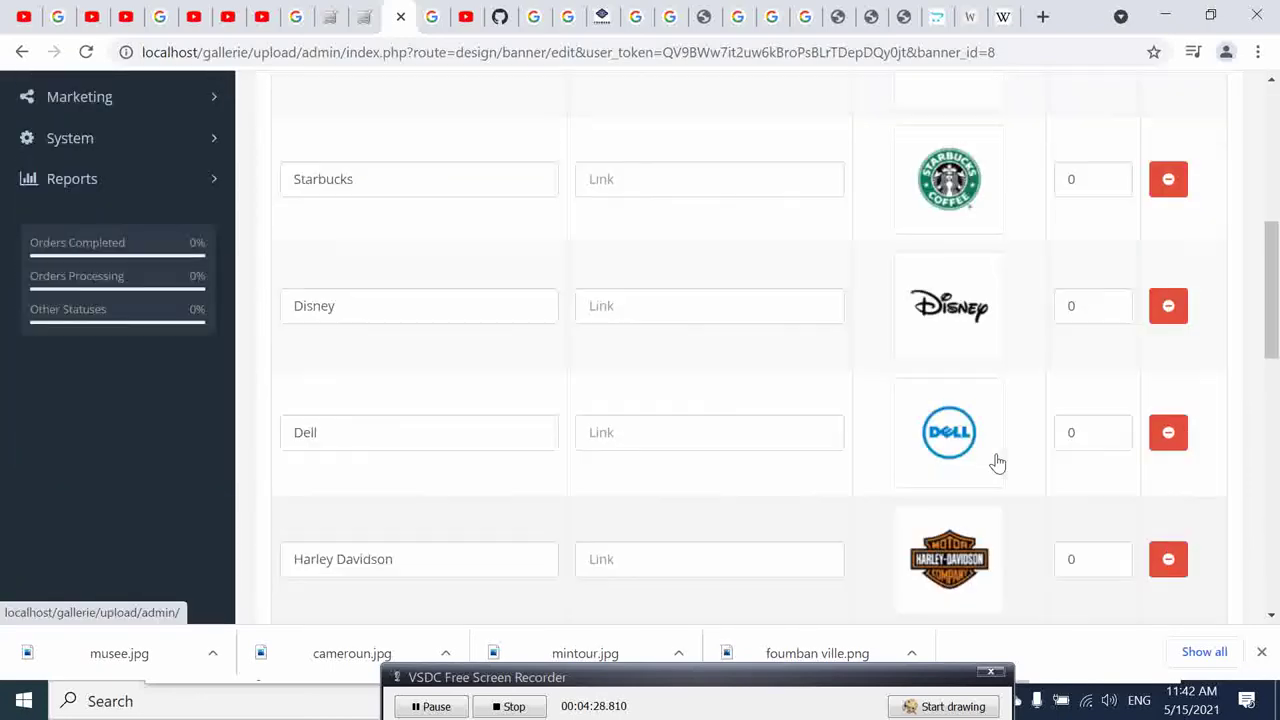
scroll(997, 462, up, 3)
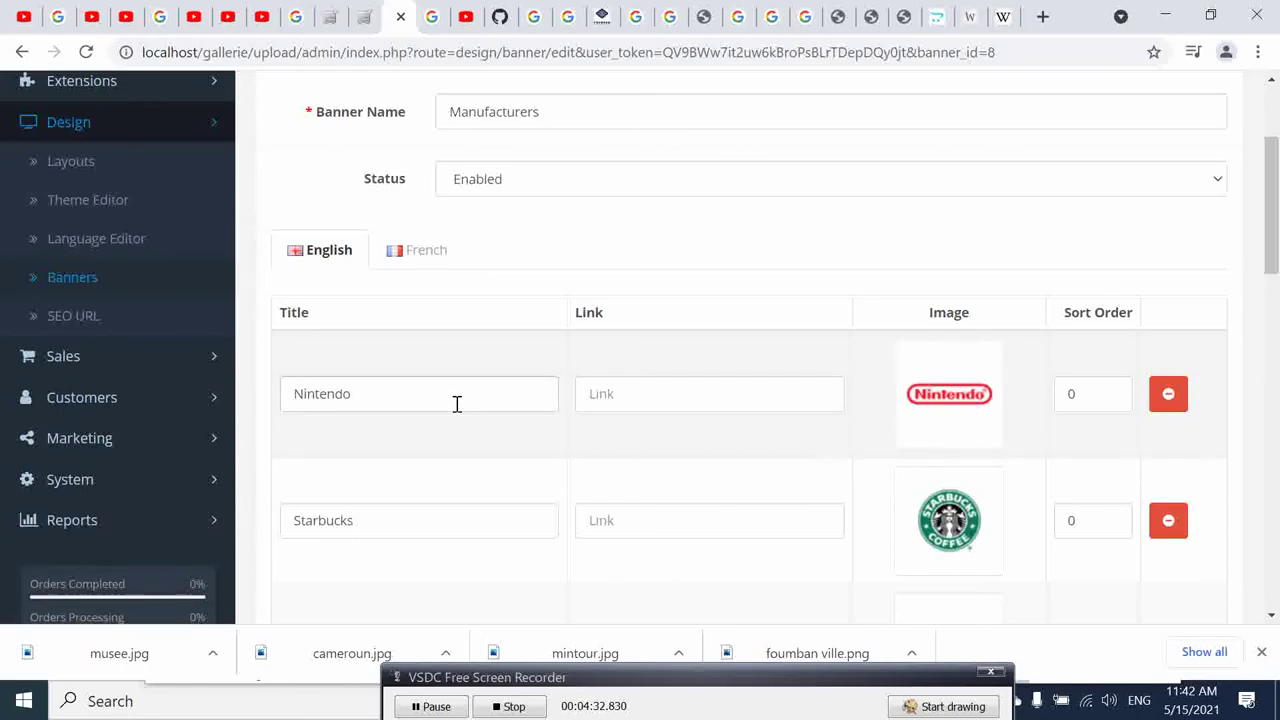
scroll(460, 405, down, 2)
scroll(472, 412, down, 5)
scroll(473, 410, down, 10)
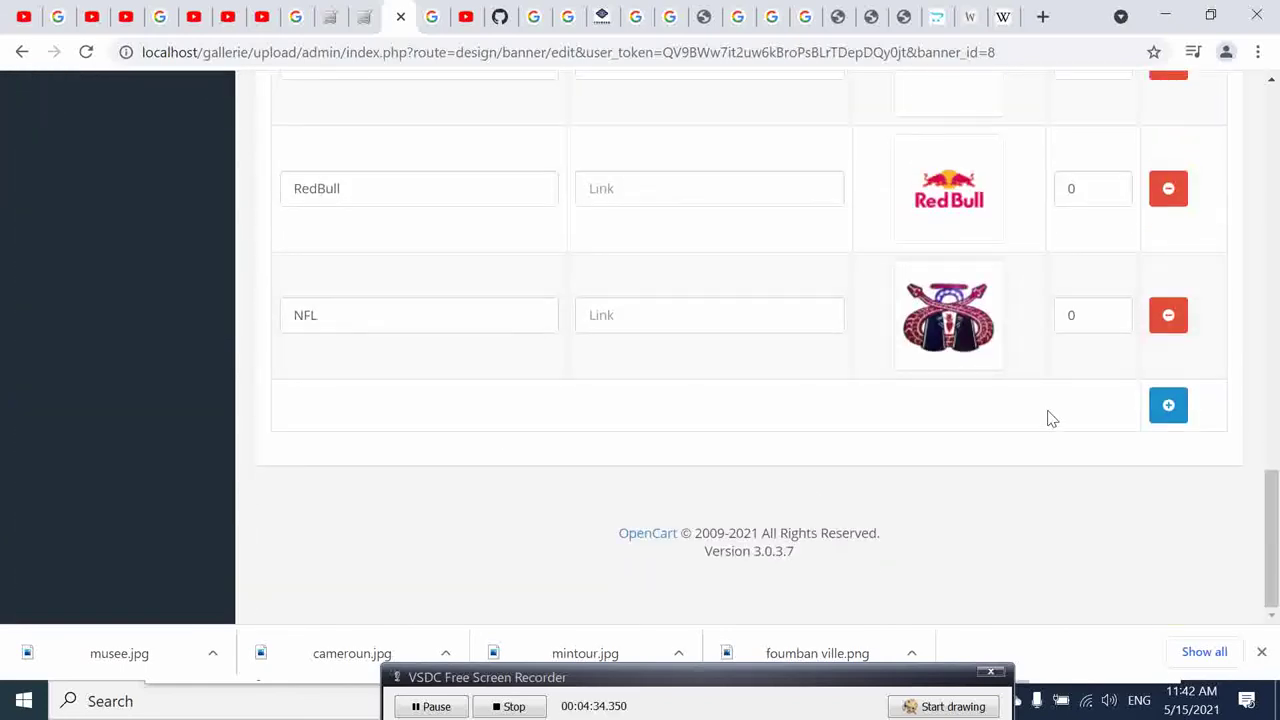
click(1166, 408)
click(321, 447)
text(Camer)
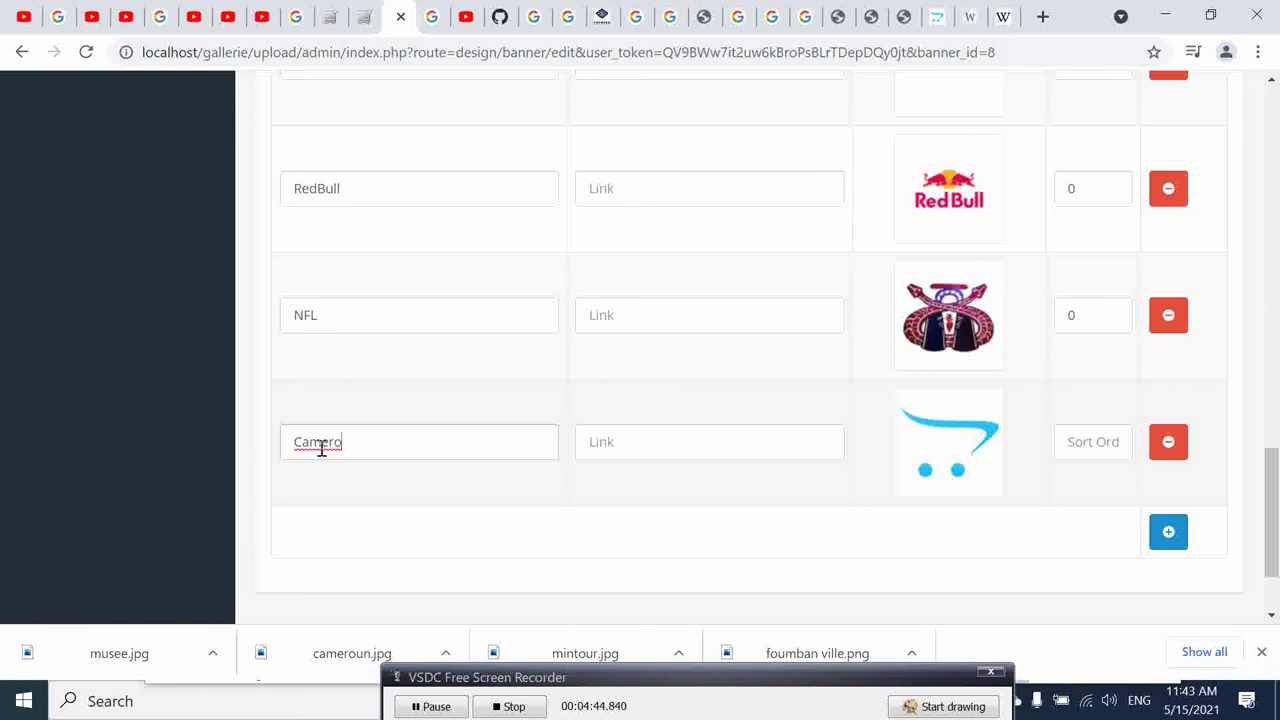
text(on)
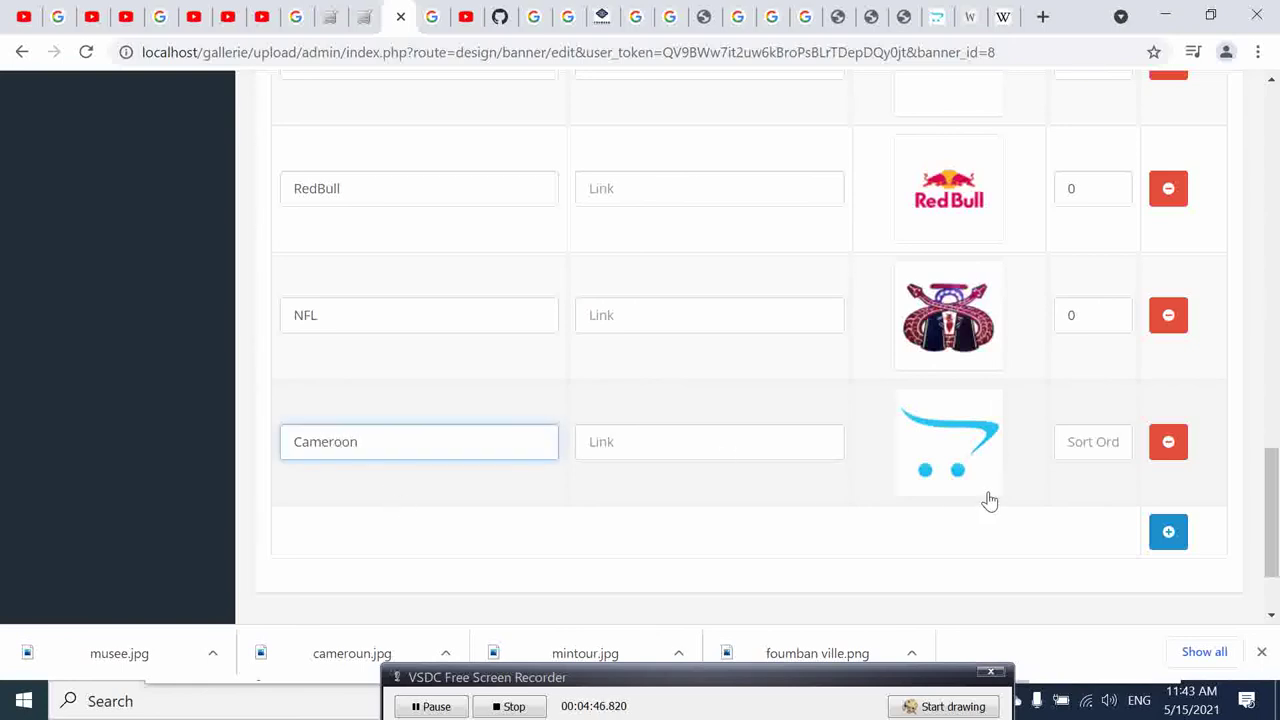
Set the Cameroon row's image to the cameroun.jpg heart-flag logo.
click(957, 457)
click(1046, 443)
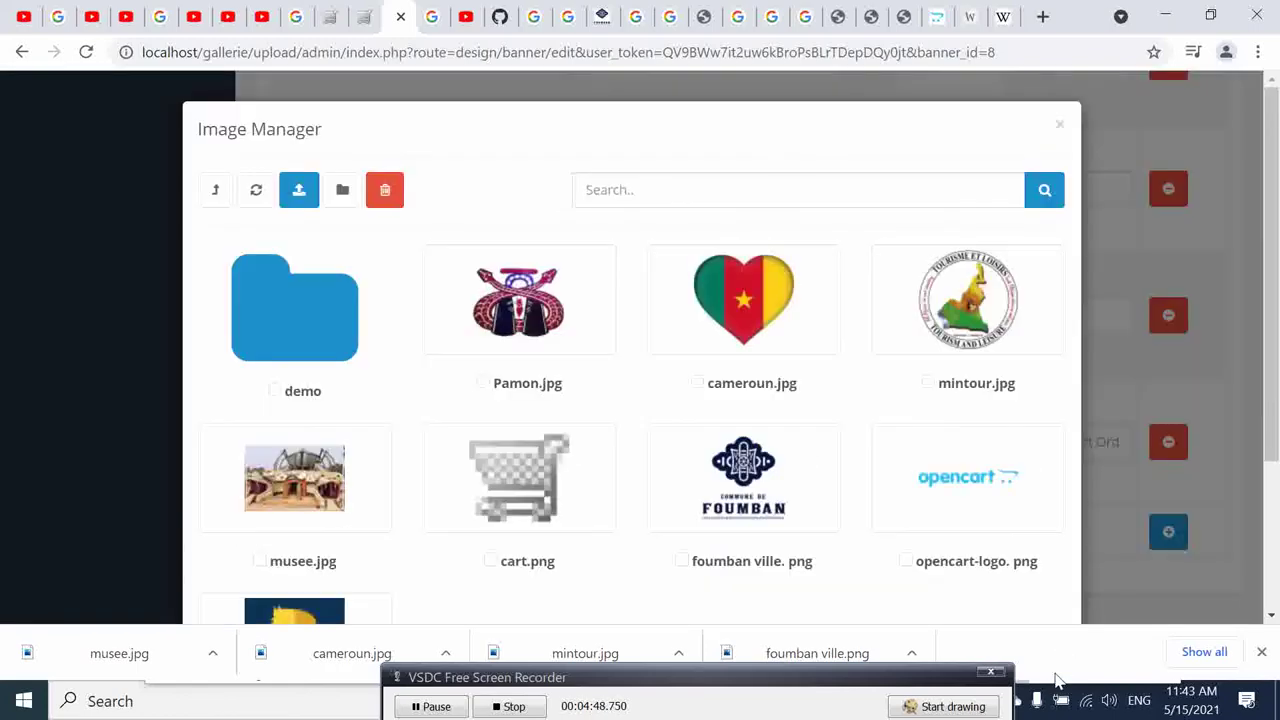
click(670, 320)
scroll(960, 516, up, 1)
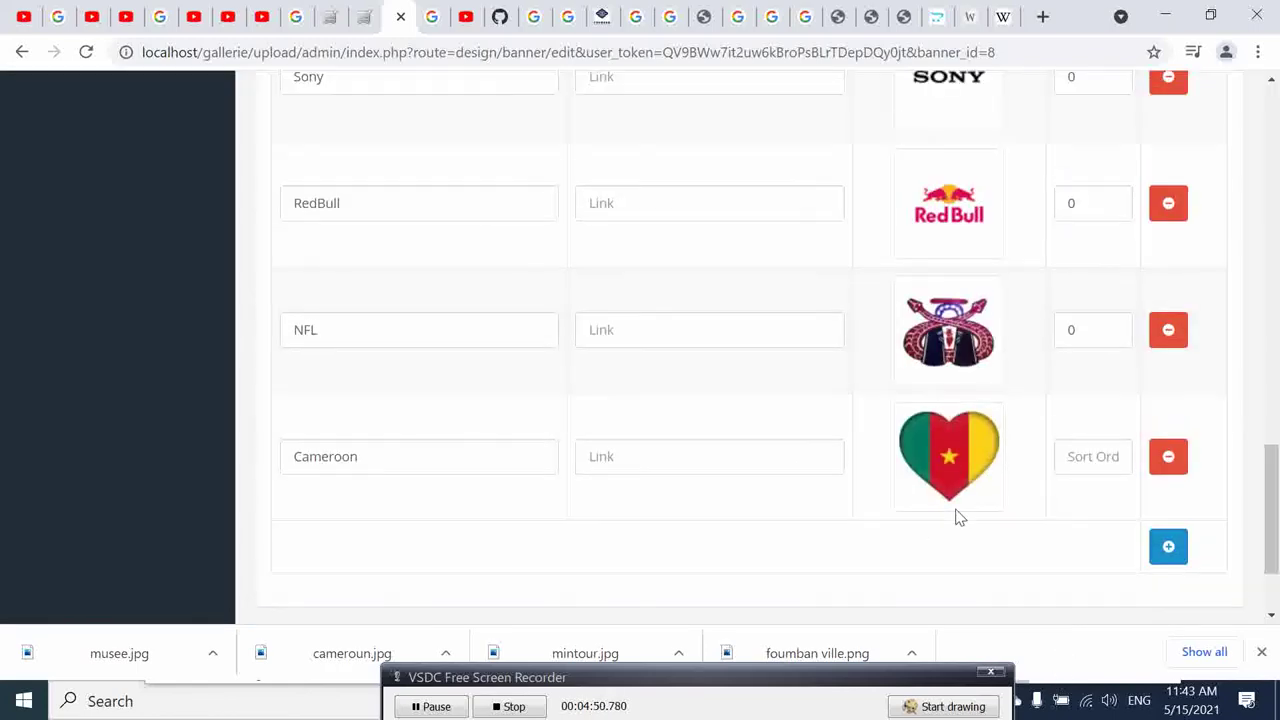
scroll(930, 480, up, 4)
scroll(895, 444, up, 2)
On the French tab, add a new Manufacturers banner row titled 'Cameroun'.
scroll(811, 417, up, 5)
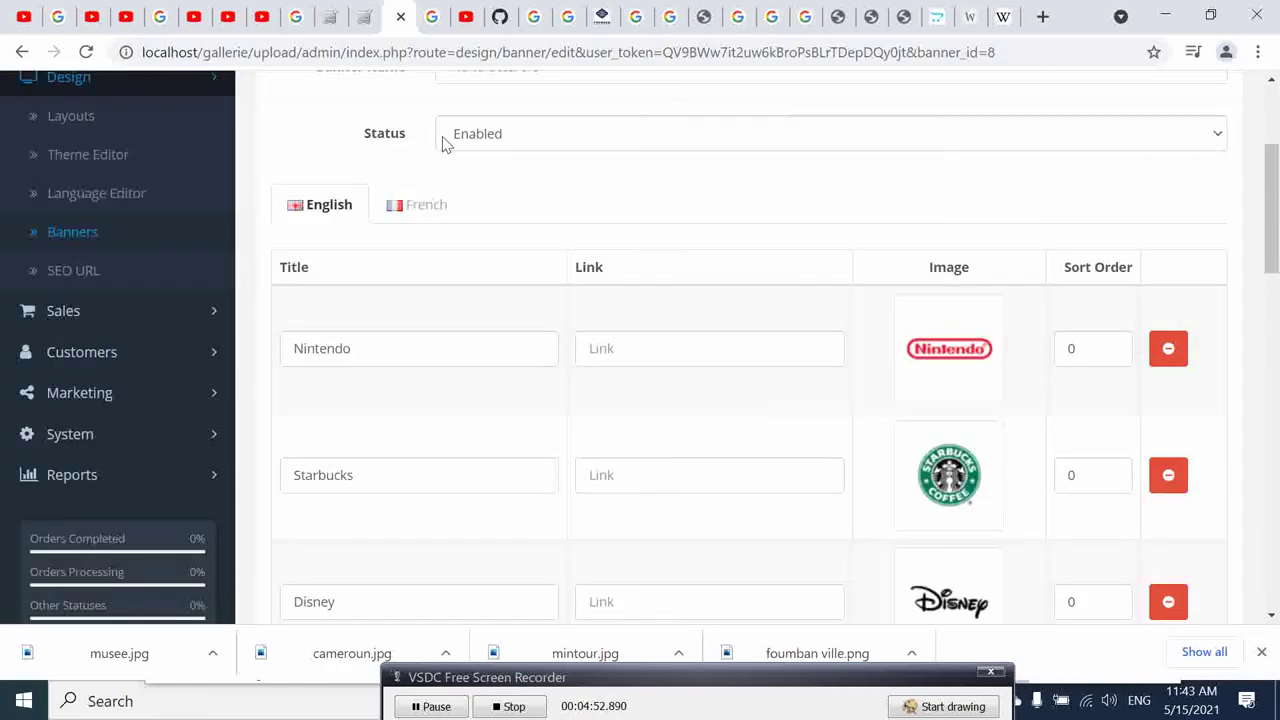
click(423, 210)
scroll(620, 460, down, 3)
scroll(617, 466, down, 5)
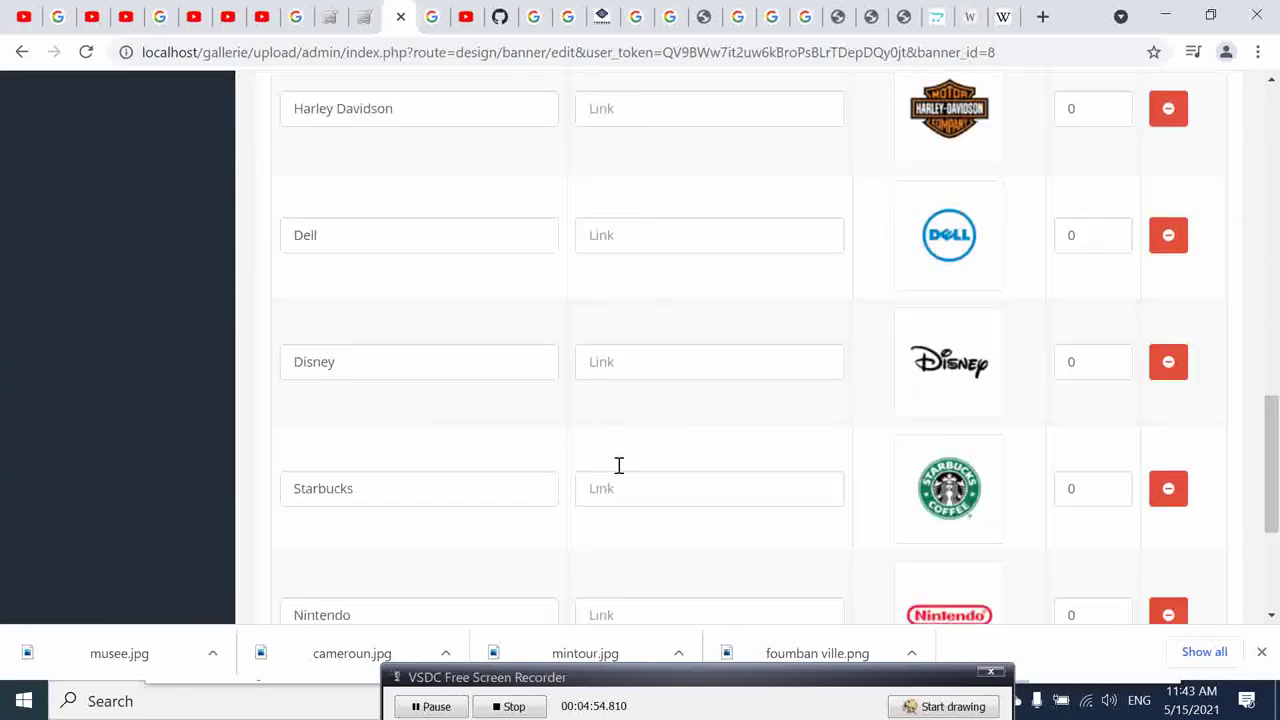
scroll(605, 497, down, 3)
click(1168, 405)
text(Cameroun)
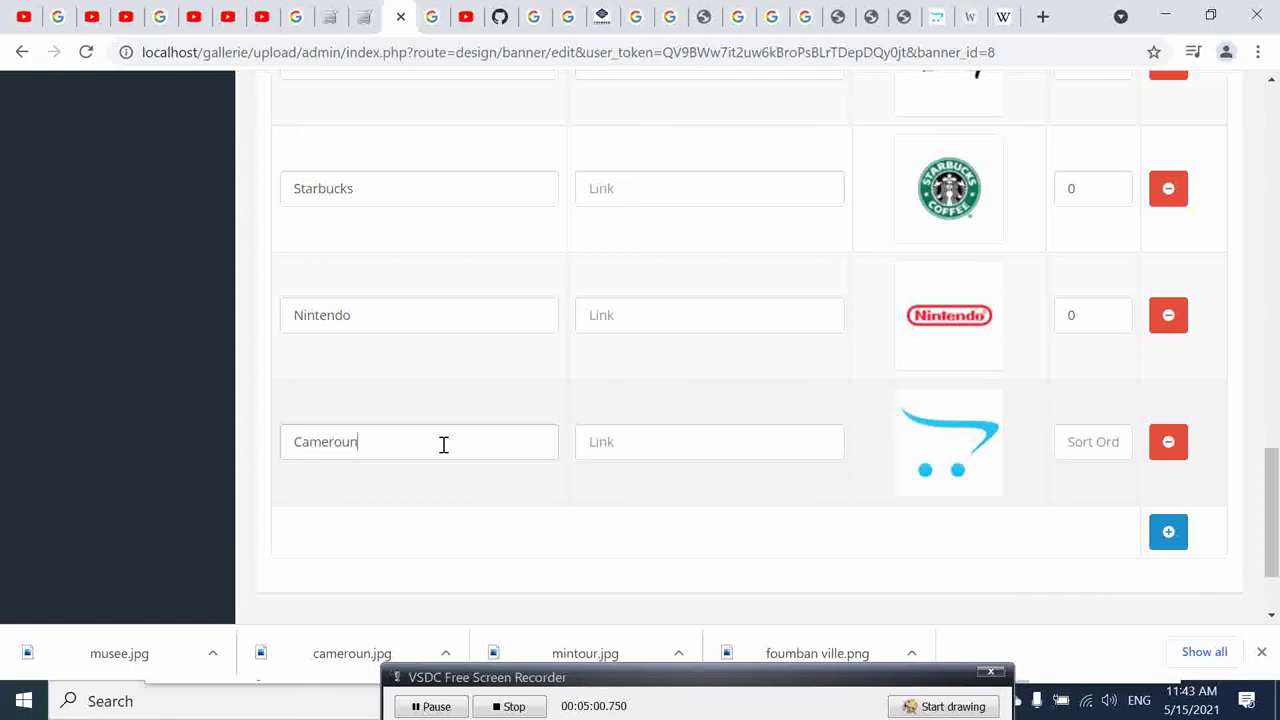
click(640, 443)
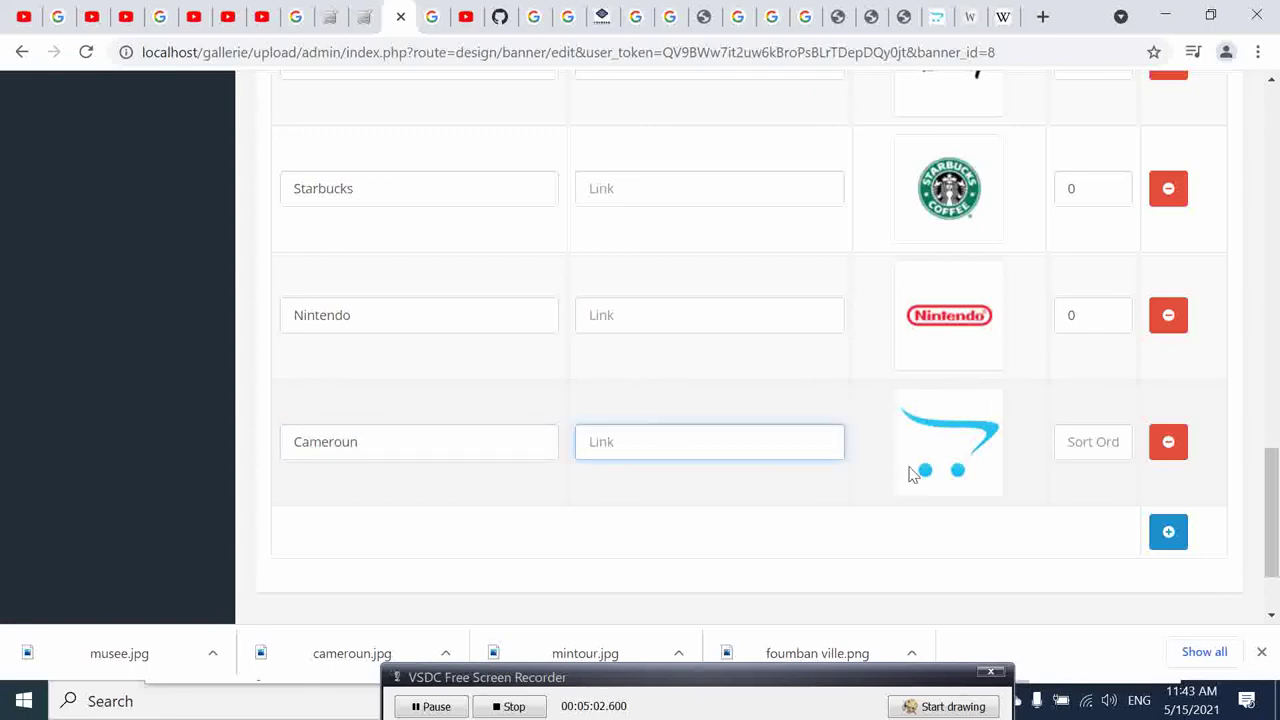
Give the Cameroun row the cameroun.jpg heart-flag image and save the banner.
click(945, 472)
click(1047, 442)
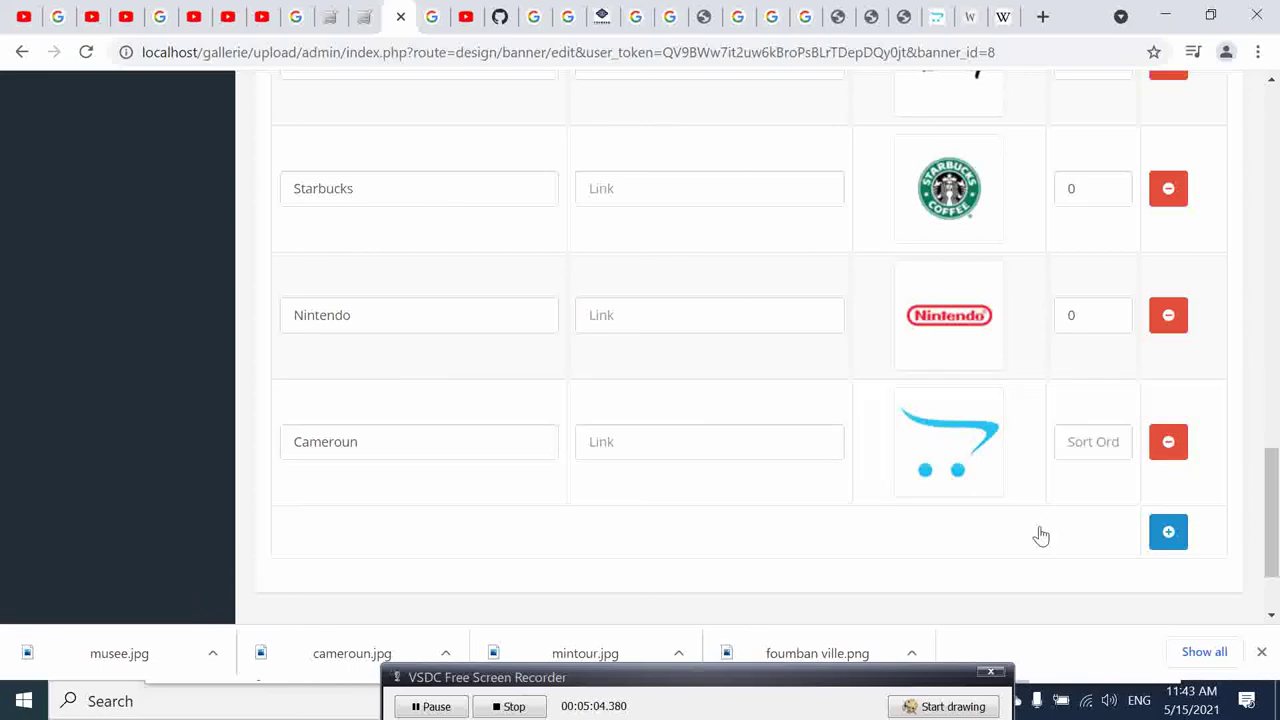
click(767, 314)
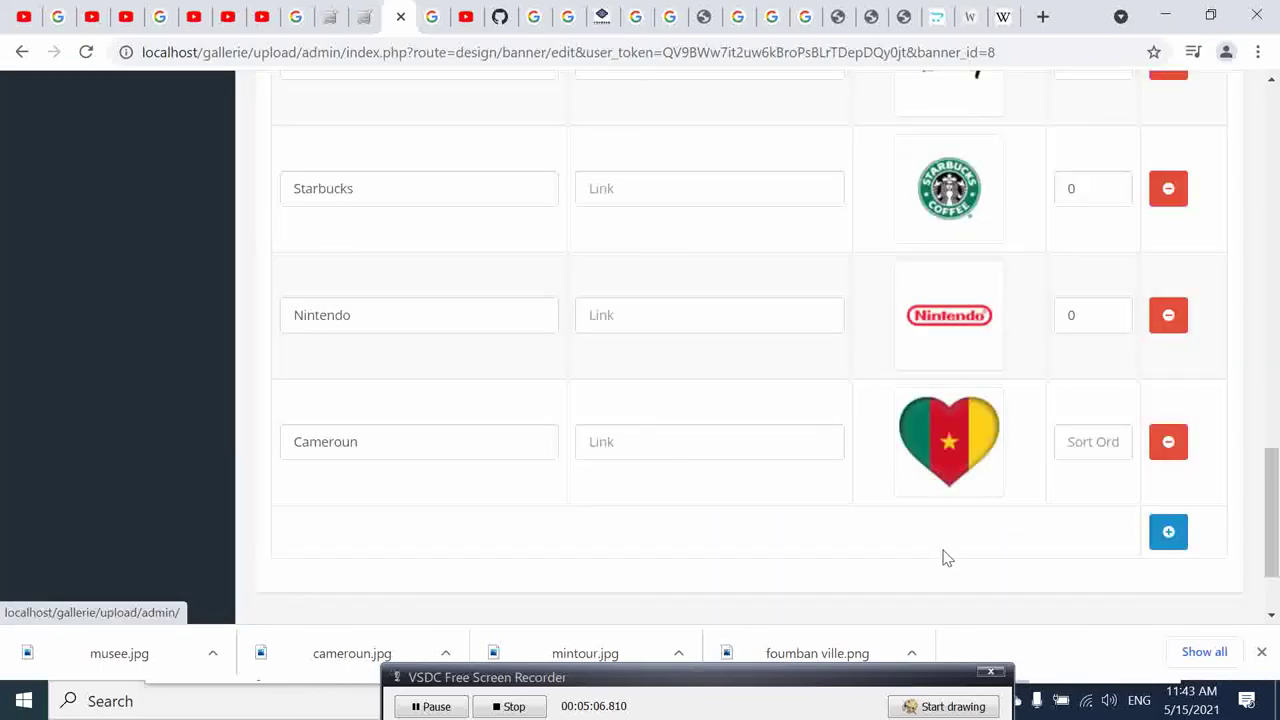
scroll(940, 550, up, 5)
scroll(931, 531, up, 3)
scroll(930, 530, up, 5)
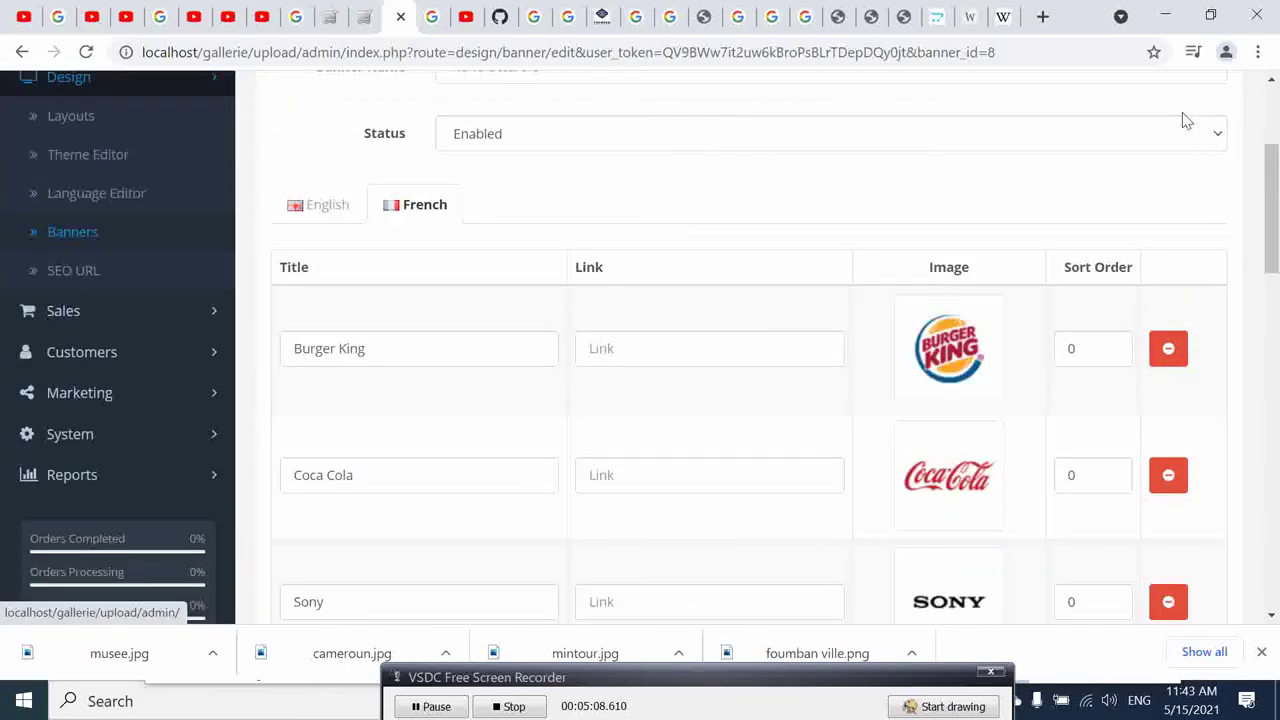
scroll(1129, 240, up, 3)
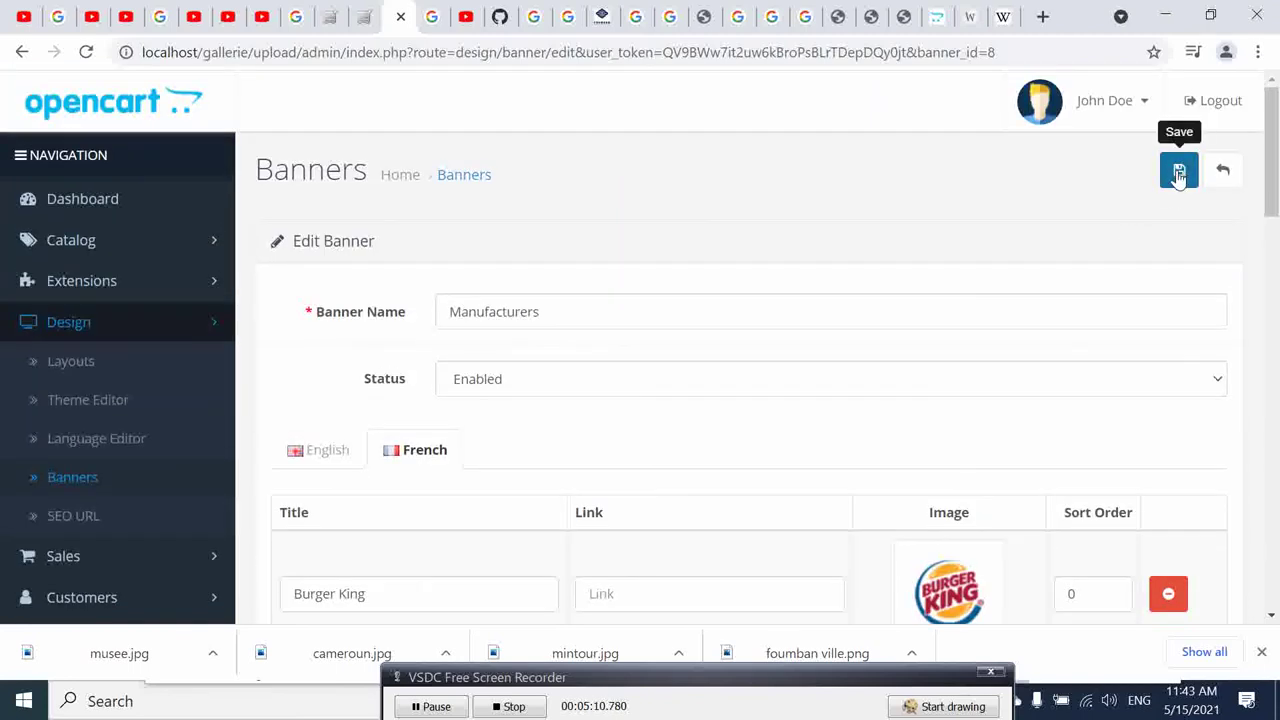
click(1179, 172)
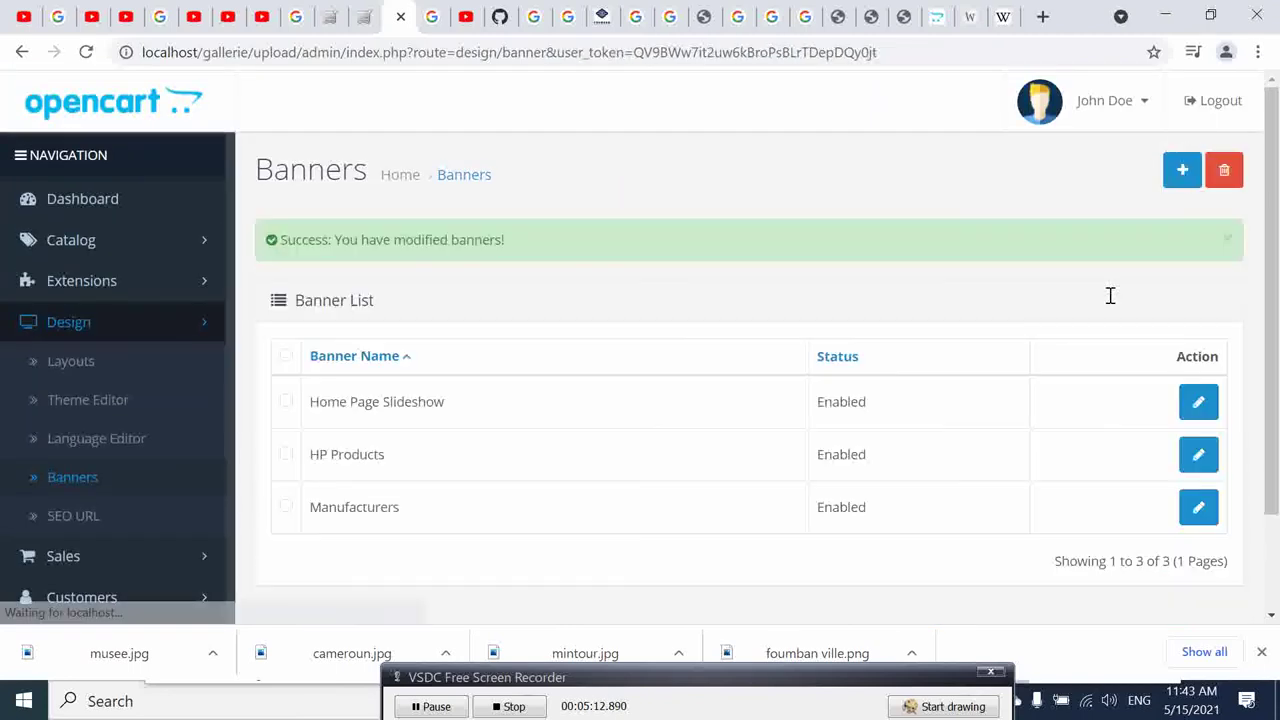
click(329, 17)
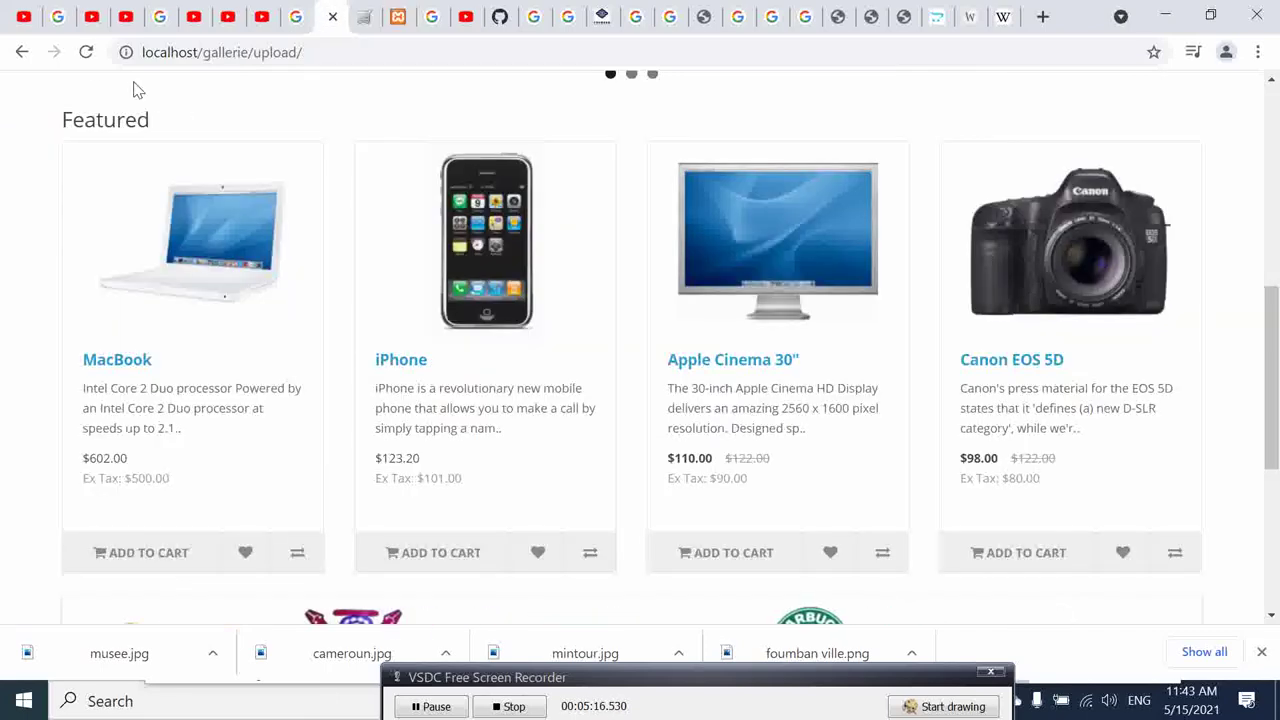
click(86, 52)
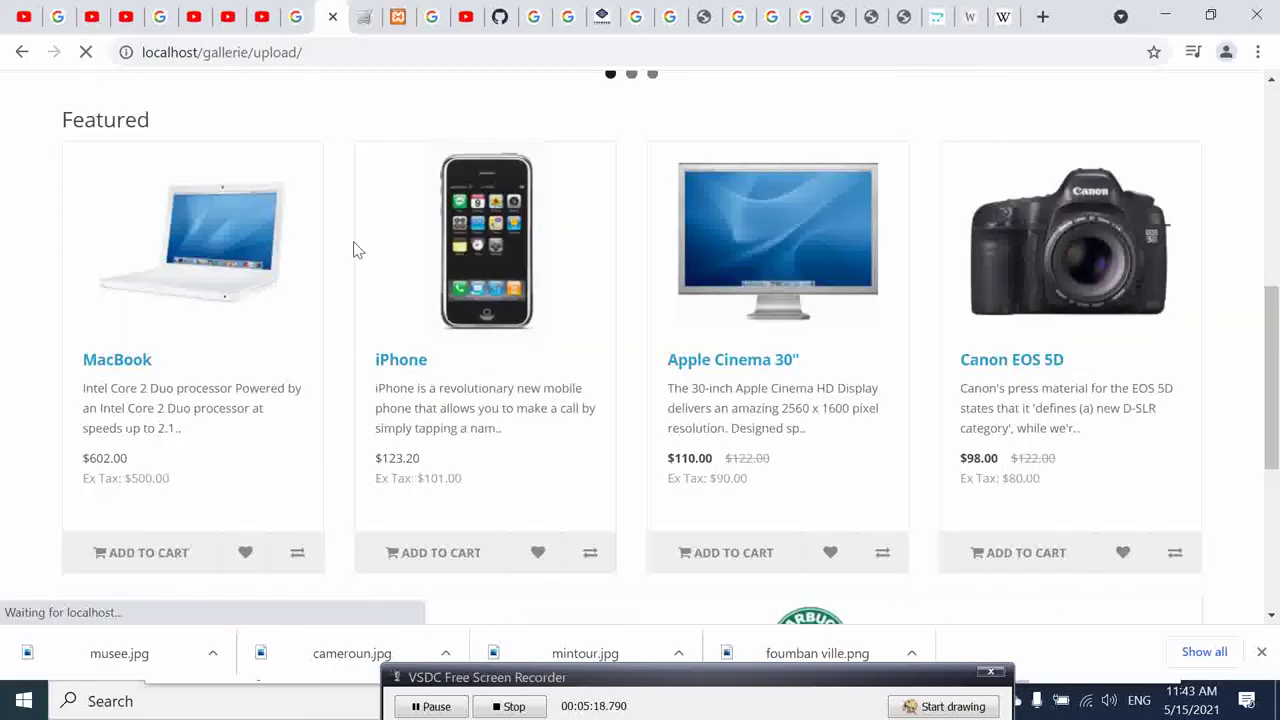
scroll(353, 250, down, 2)
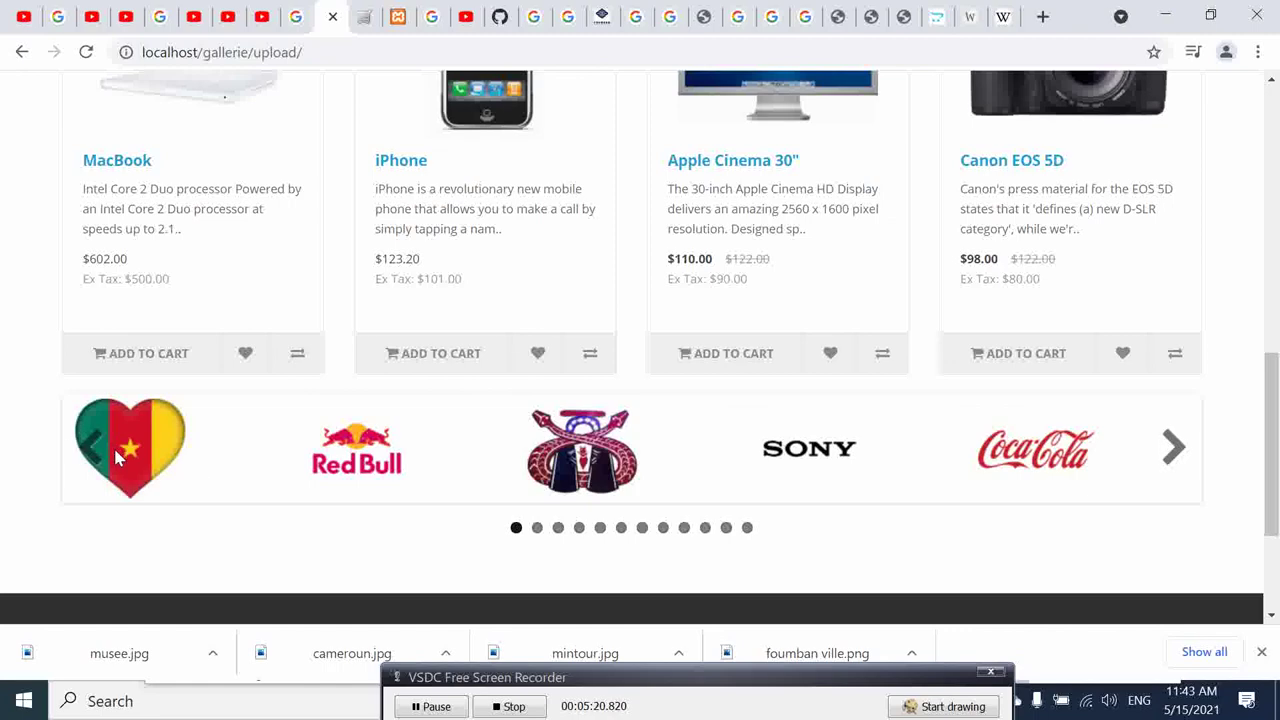
click(1172, 446)
click(1174, 450)
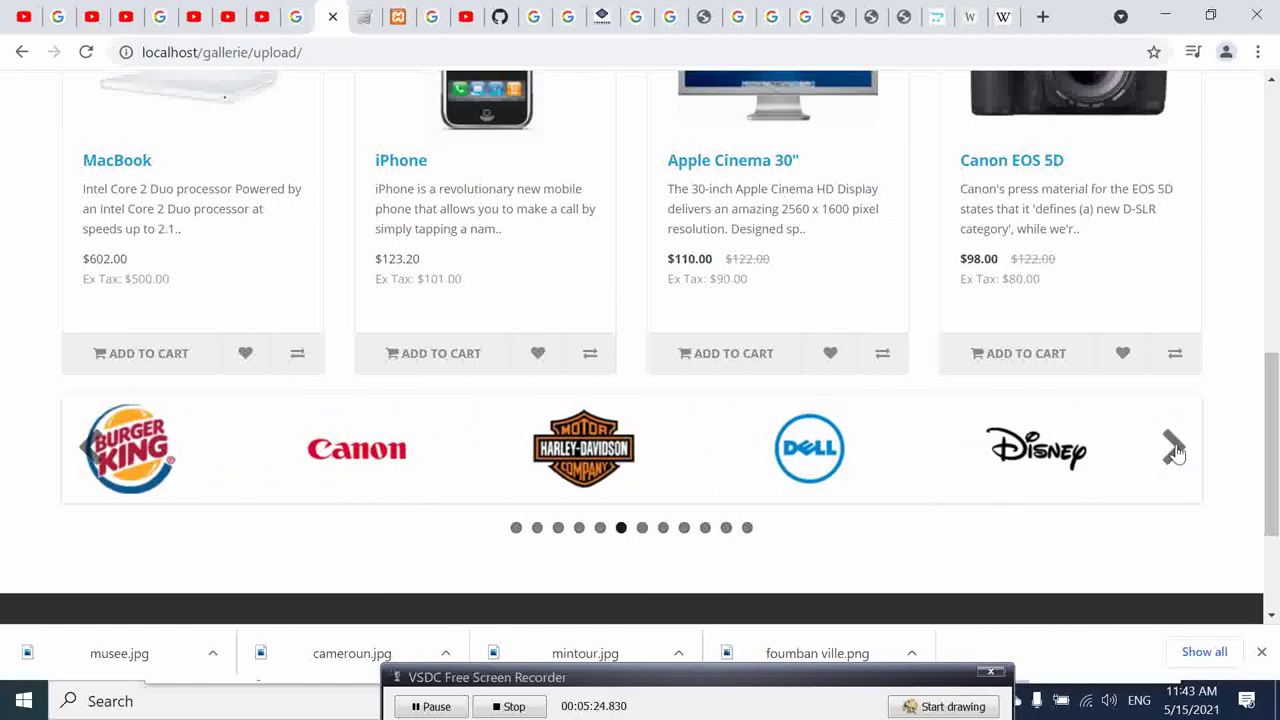
click(1175, 450)
click(1175, 450)
click(1172, 449)
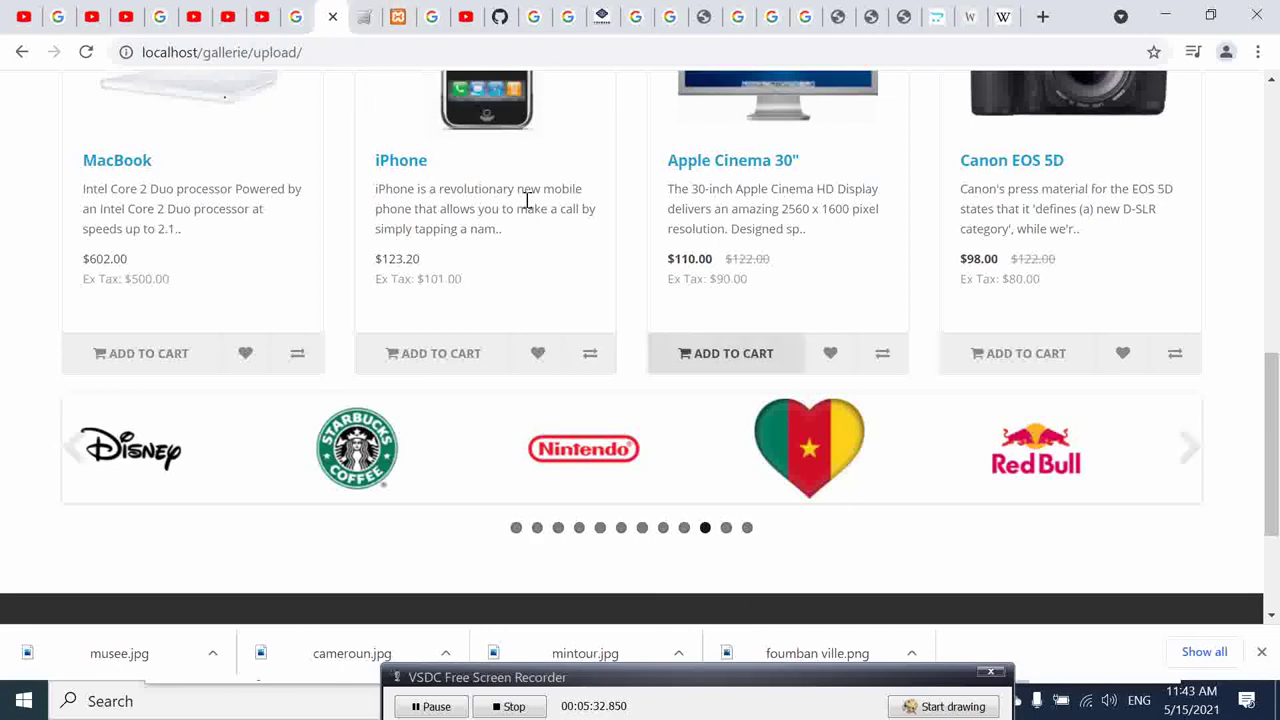
Reopen the Manufacturers banner from the banner list and review its logo rows, with Cameroon listed first.
click(397, 18)
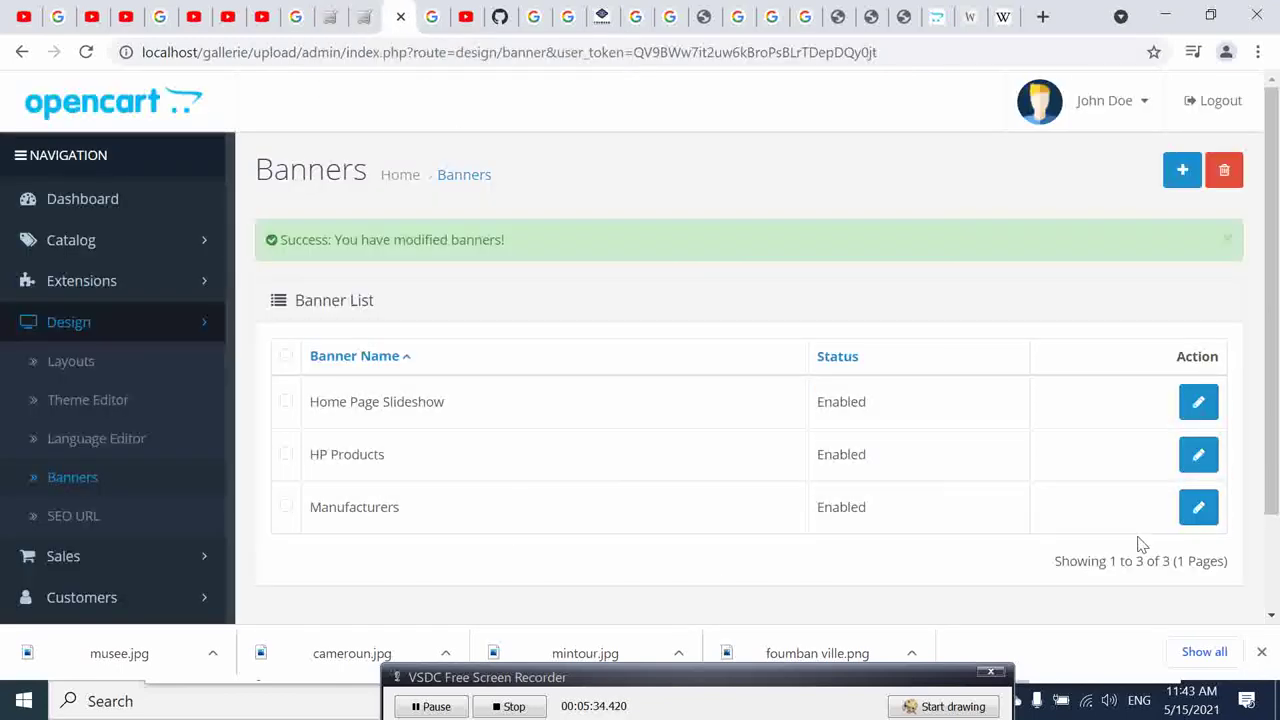
click(1199, 510)
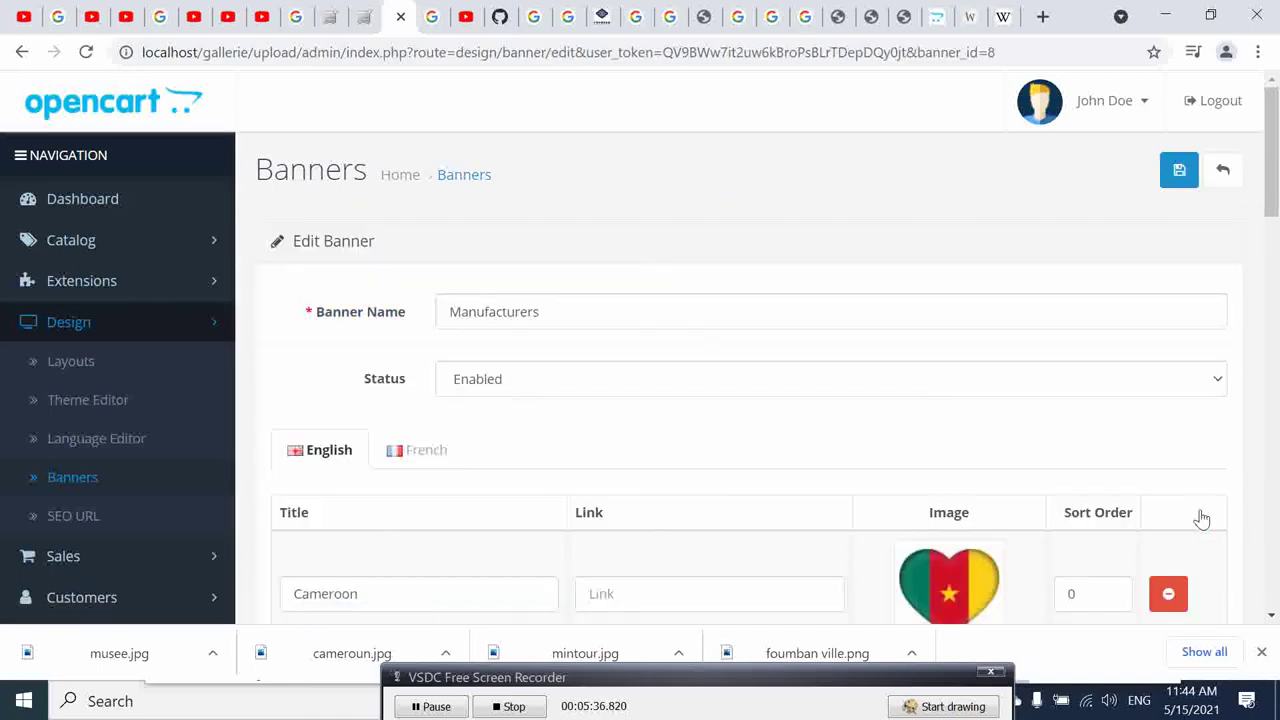
scroll(766, 503, down, 4)
scroll(766, 503, down, 2)
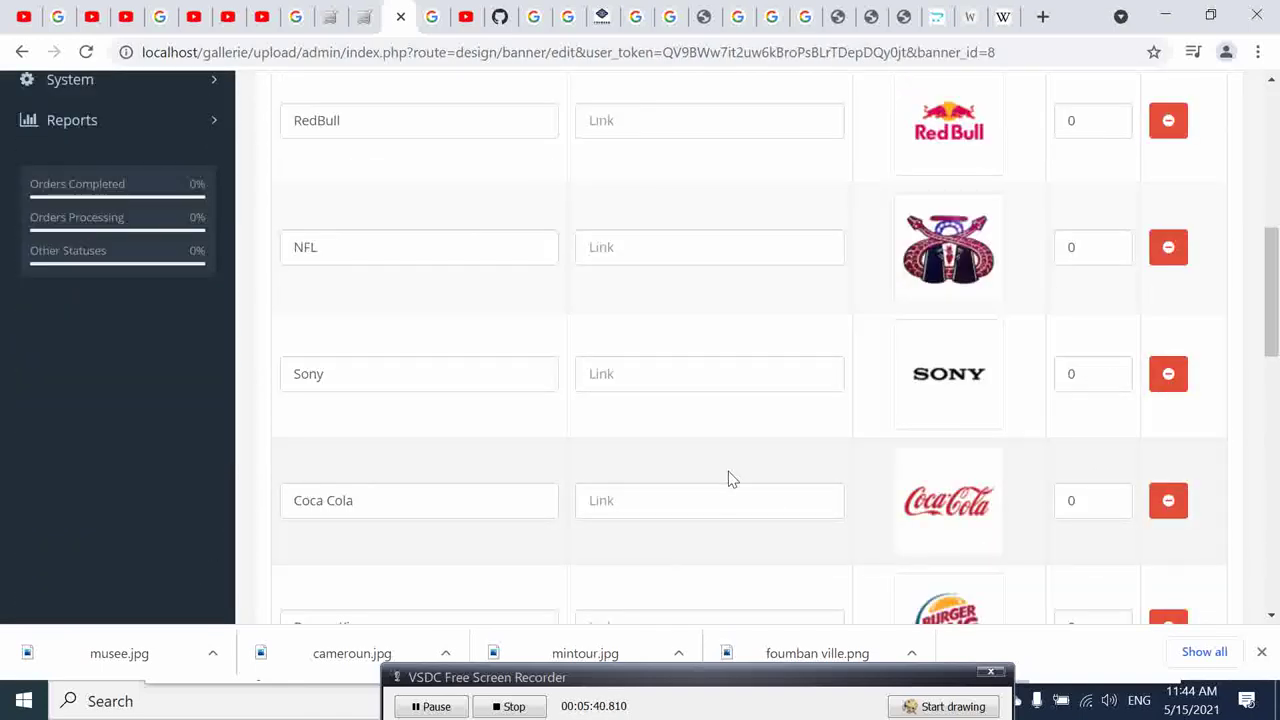
scroll(706, 382, up, 1)
scroll(710, 388, up, 5)
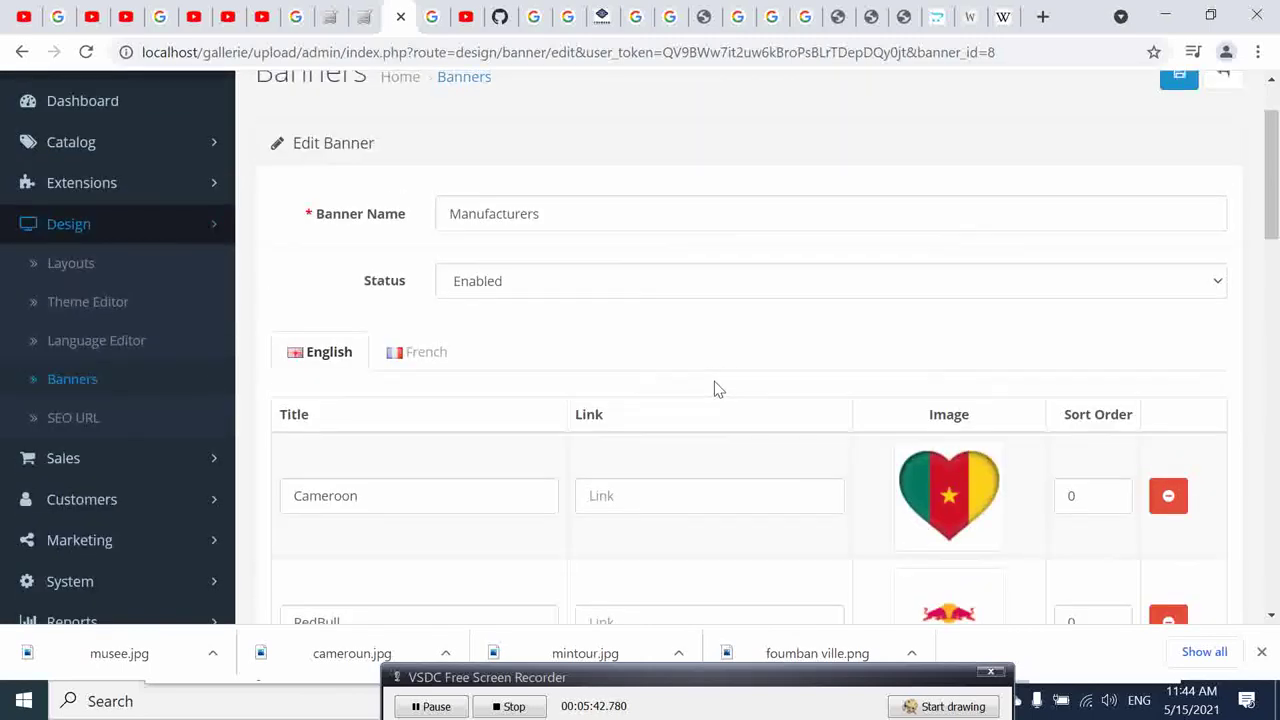